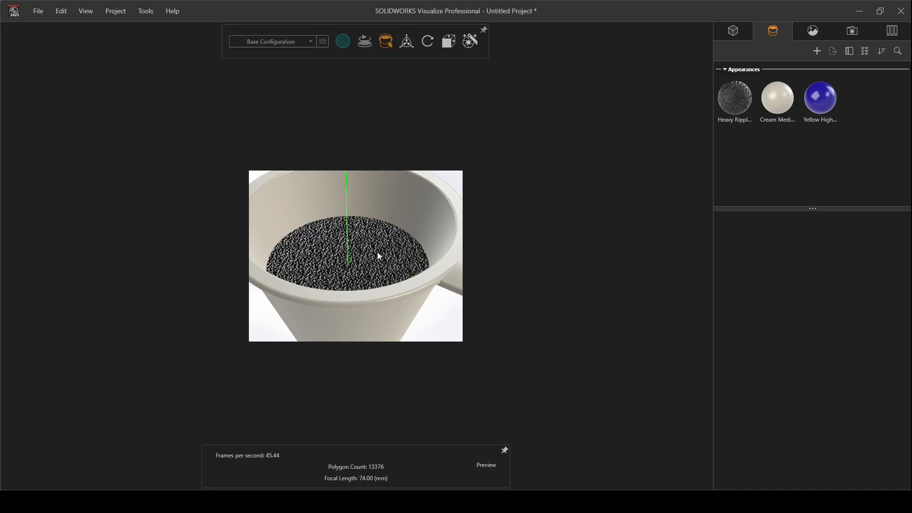
- Apply the Still Water appearance from the local library's Organic > Water folder to the liquid surface inside the measuring cup
click(892, 31)
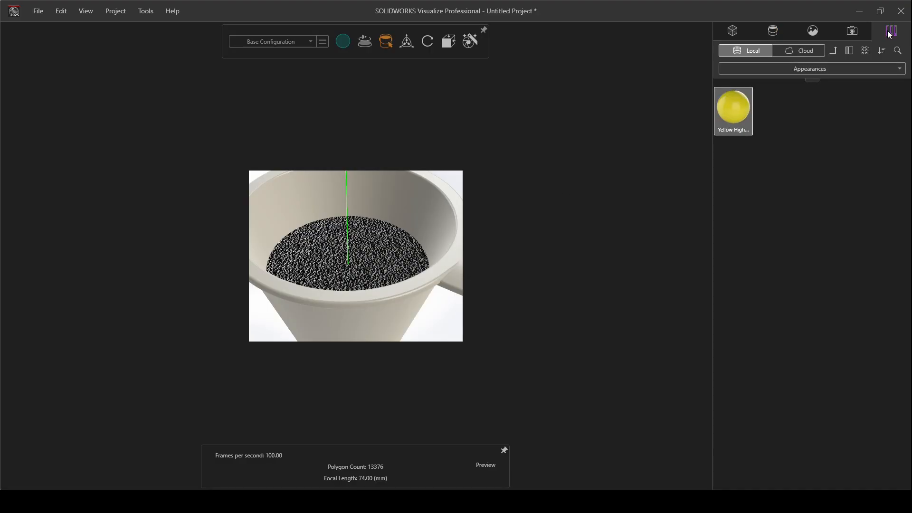
click(835, 49)
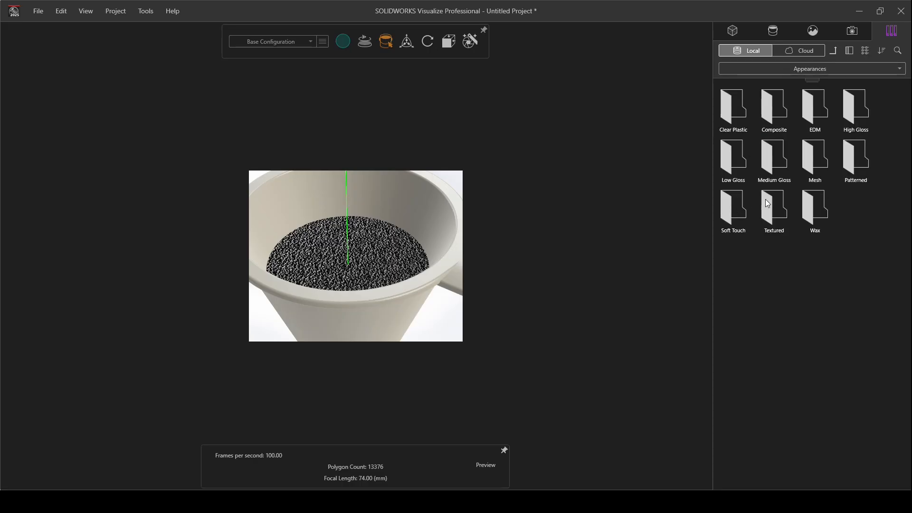
click(835, 50)
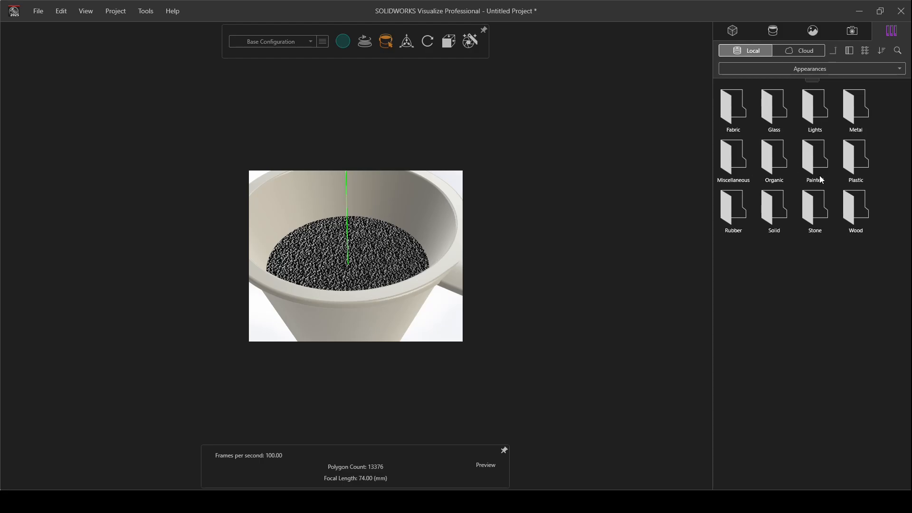
double_click(783, 161)
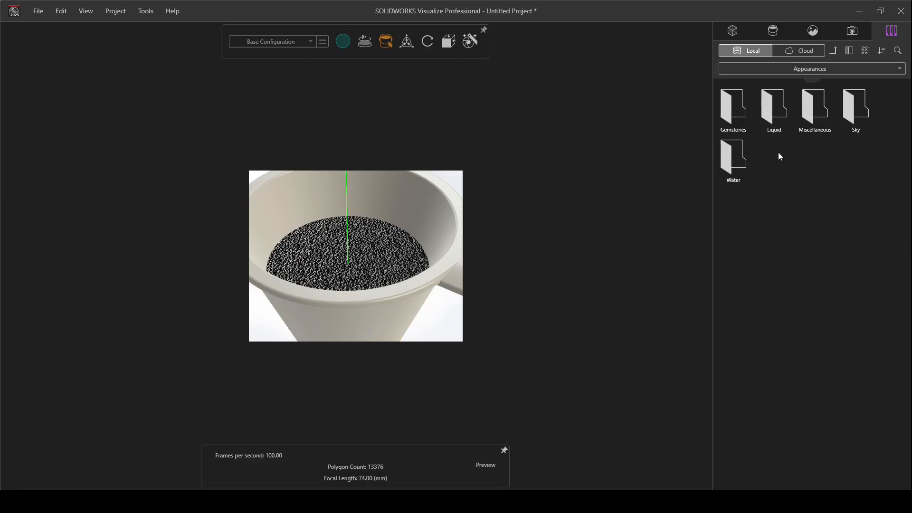
double_click(732, 167)
drag(775, 110, 377, 258)
scroll(378, 275, up, 5)
scroll(350, 259, down, 5)
scroll(330, 258, down, 1)
scroll(325, 249, up, 2)
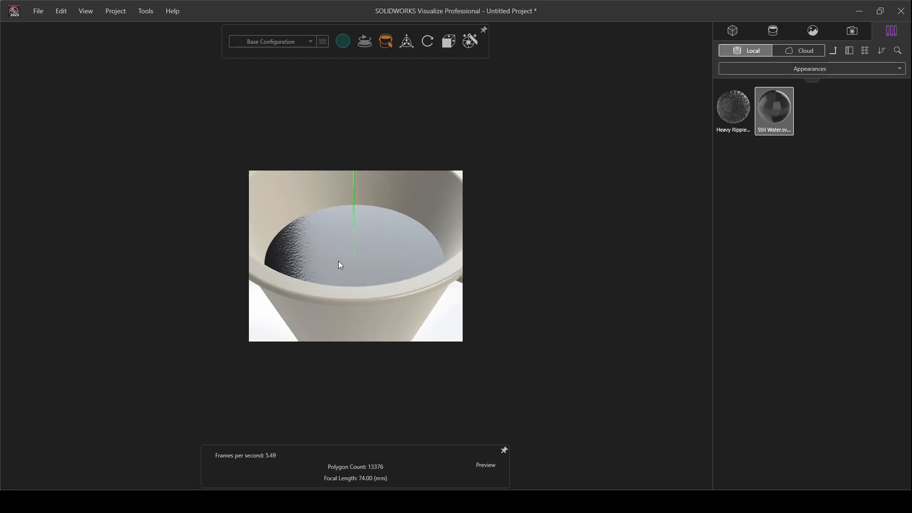
- Delete the Still Water appearance from the project and reapply Heavy Ripple Water to the liquid surface
click(773, 31)
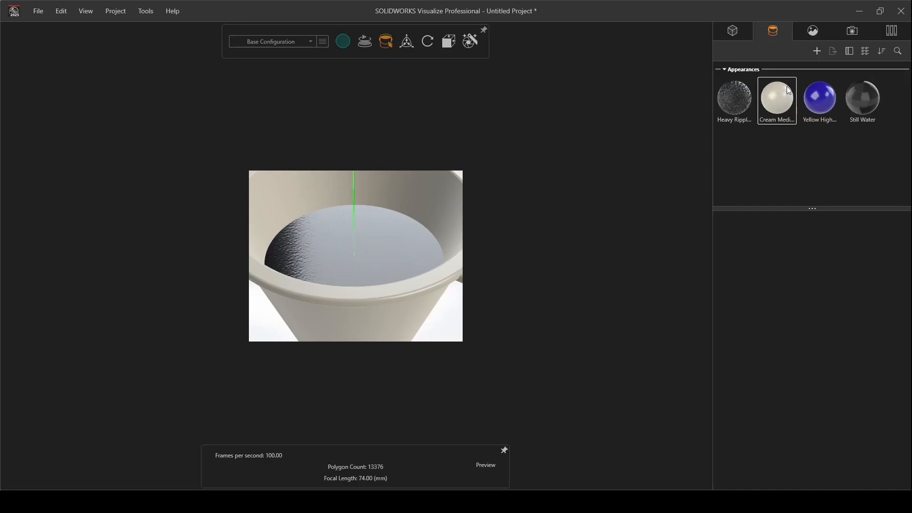
click(860, 110)
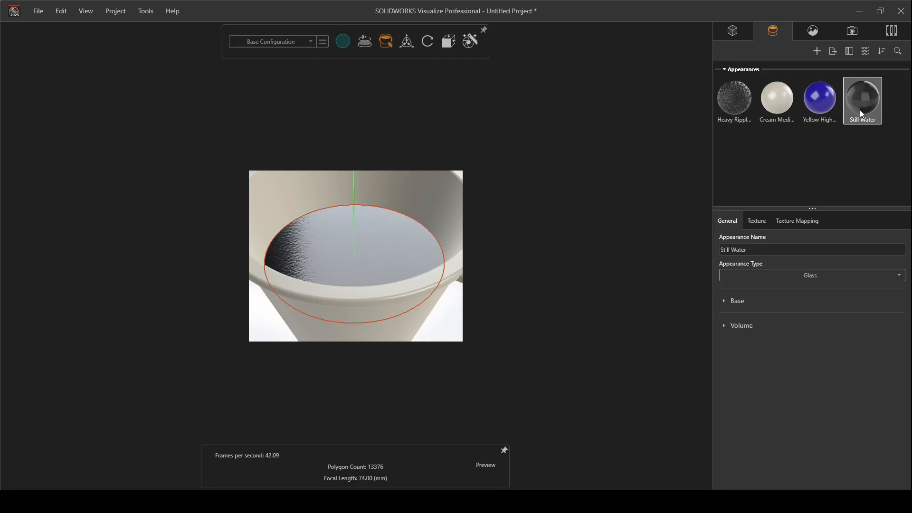
key(Delete)
drag(740, 106, 386, 251)
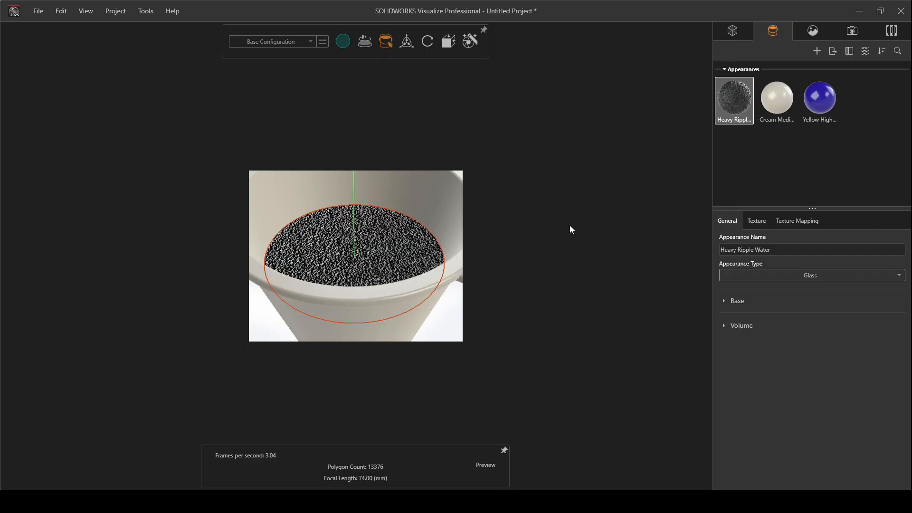
- Open the texture settings of Heavy Ripple Water and look through the image files available for its Normal texture
click(754, 222)
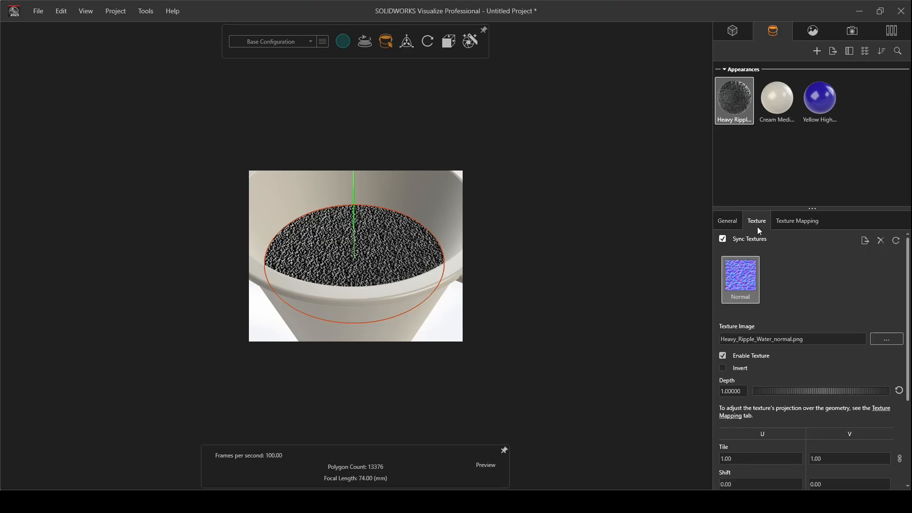
double_click(740, 284)
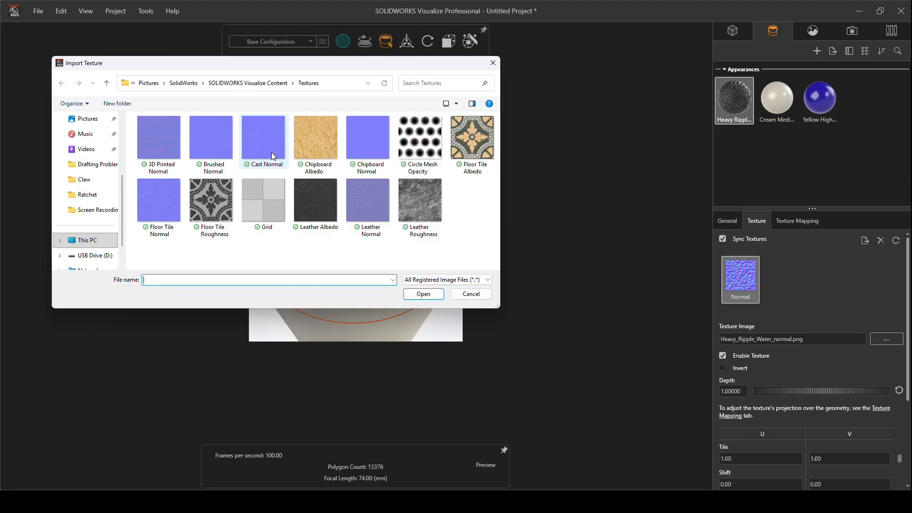
click(493, 65)
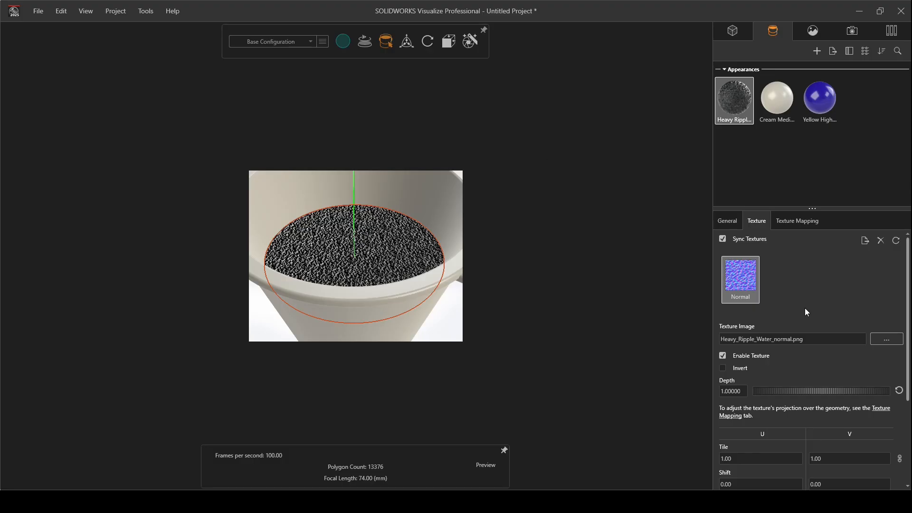
- Set the water texture's tiling to 10 in U and V and inspect the liquid surface up close
scroll(804, 307, down, 3)
scroll(791, 362, down, 1)
click(757, 348)
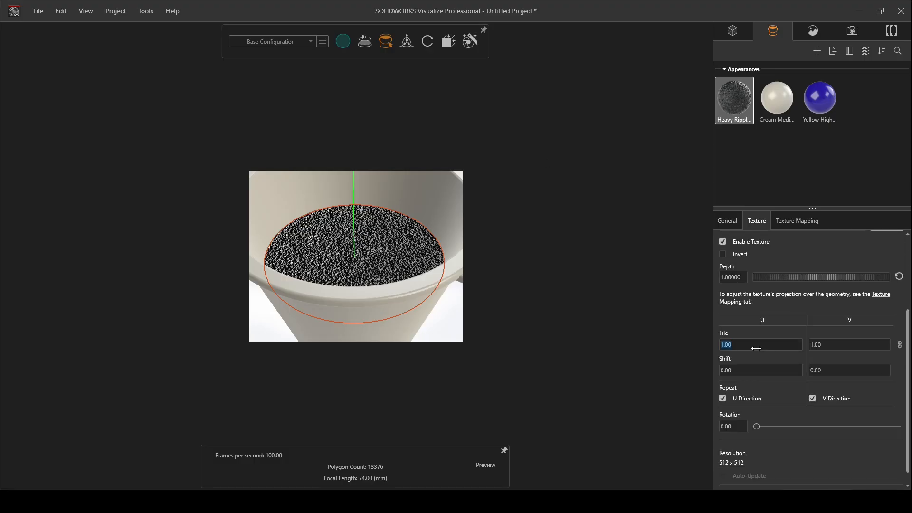
text(1)
text(0)
key(Tab)
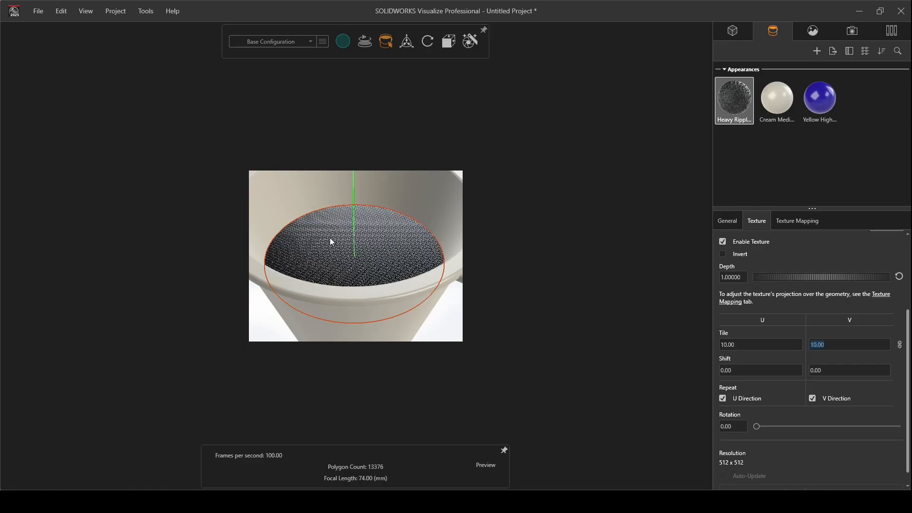
scroll(350, 273, up, 5)
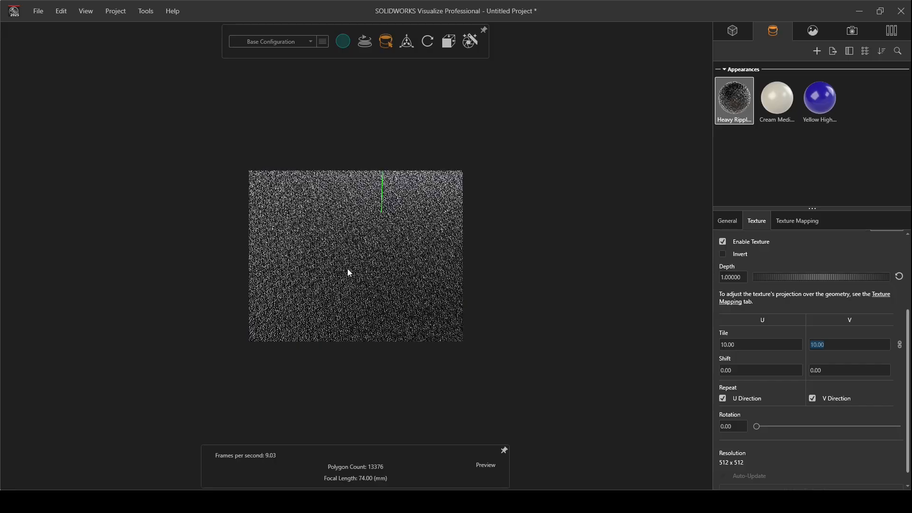
scroll(347, 269, down, 5)
mouse_move(360, 253)
mouse_down()
mouse_move(378, 216)
mouse_move(402, 226)
mouse_move(330, 254)
mouse_move(344, 256)
mouse_up()
- Set the water texture's tiling to 0.01 in U and V
click(755, 347)
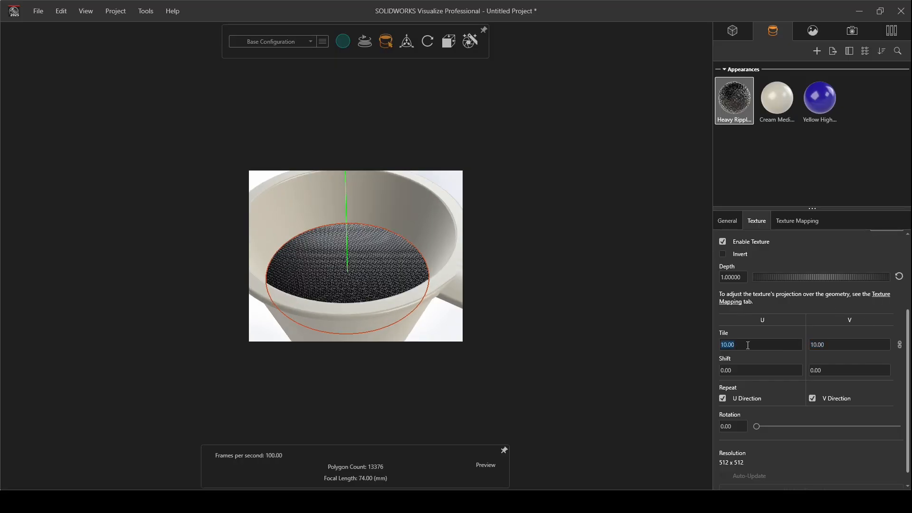
text(0.01)
key(Tab)
- Try a tiling of 0.1 for the water texture, then set it to 0.02 in both directions
click(751, 346)
text(0.1)
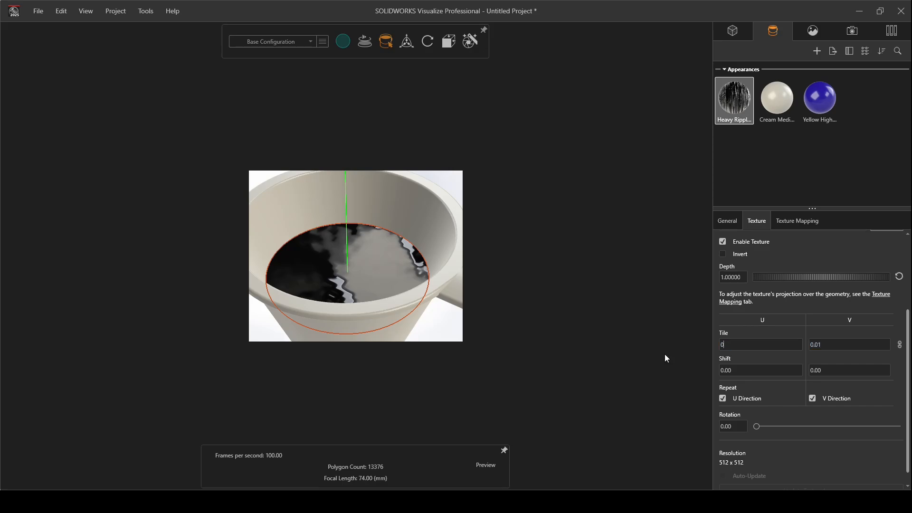
key(Tab)
key(shift+Tab)
text(0.02)
key(Tab)
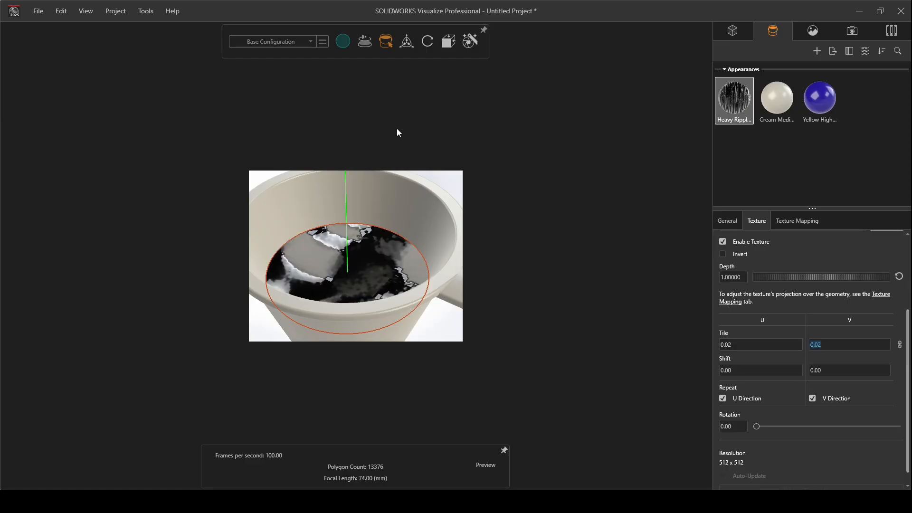
- Render the scene in ProRender Accurate mode and examine the water together with the whole measuring cup
click(343, 41)
click(352, 61)
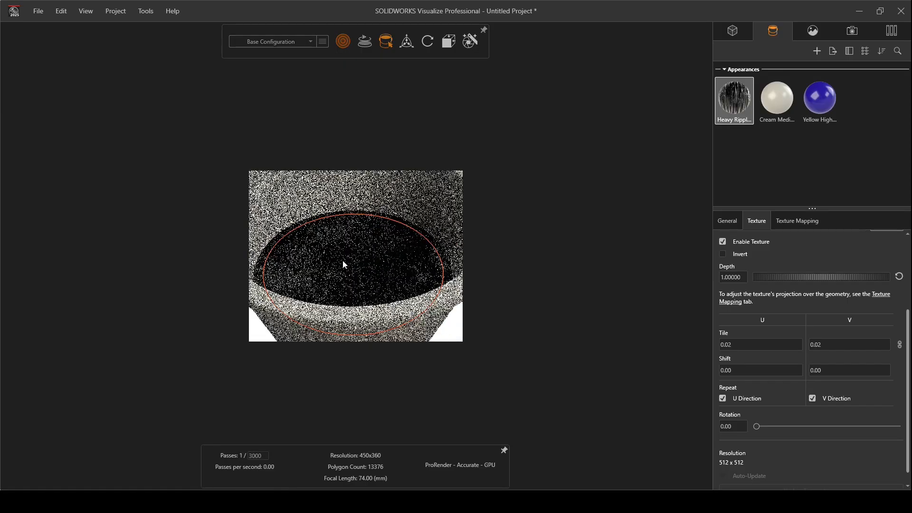
scroll(345, 262, down, 5)
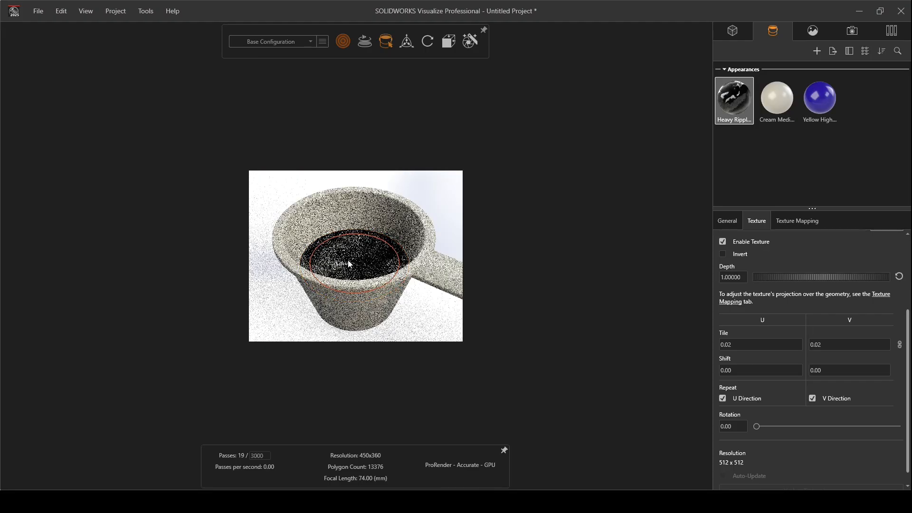
scroll(421, 253, down, 4)
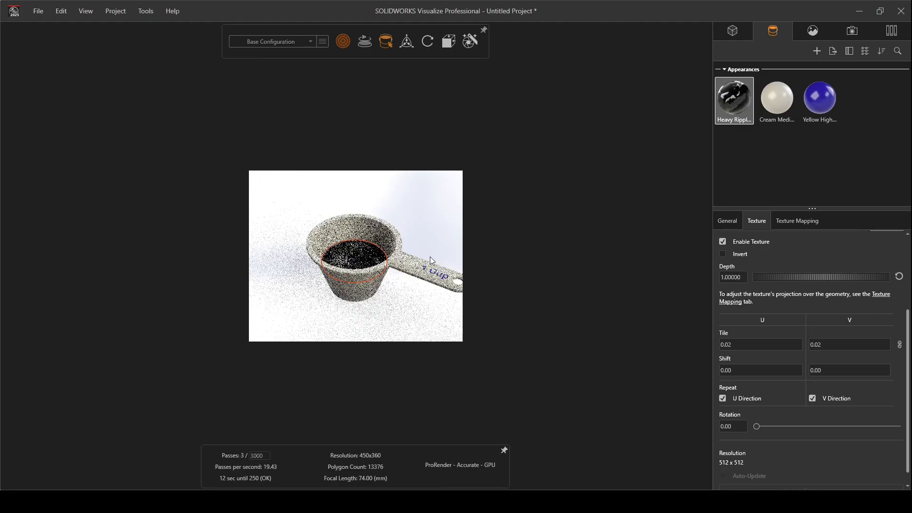
scroll(435, 258, up, 4)
scroll(387, 258, down, 3)
scroll(307, 249, up, 3)
scroll(311, 248, down, 1)
scroll(313, 252, down, 1)
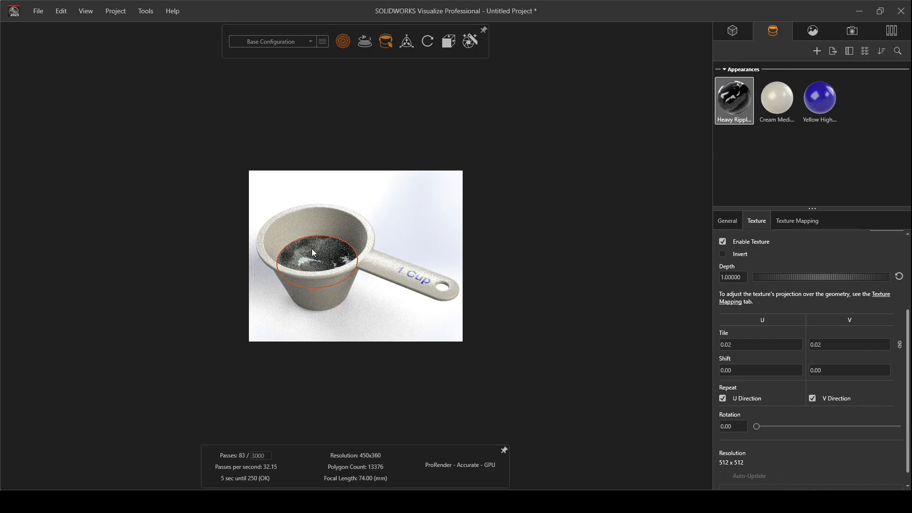
click(413, 229)
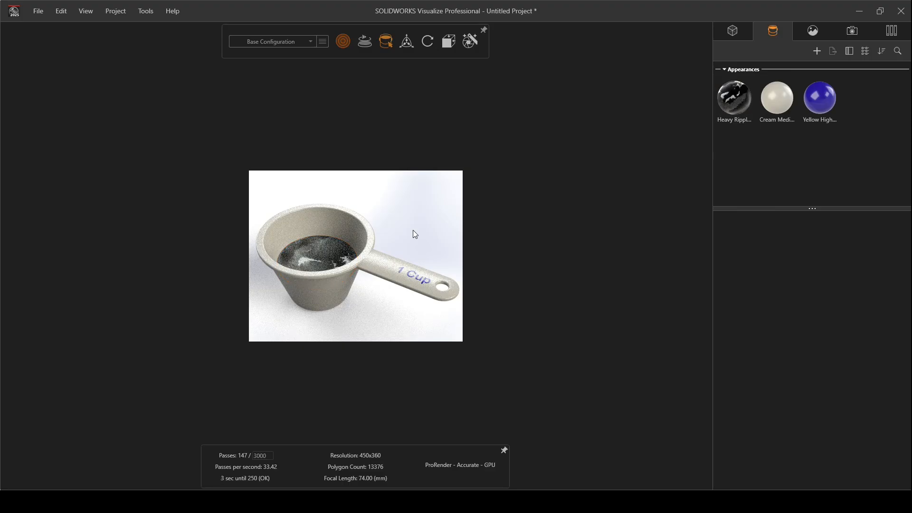
- Switch the viewport back to Preview render mode, framed on the cup's bowl
mouse_move(343, 41)
click(334, 62)
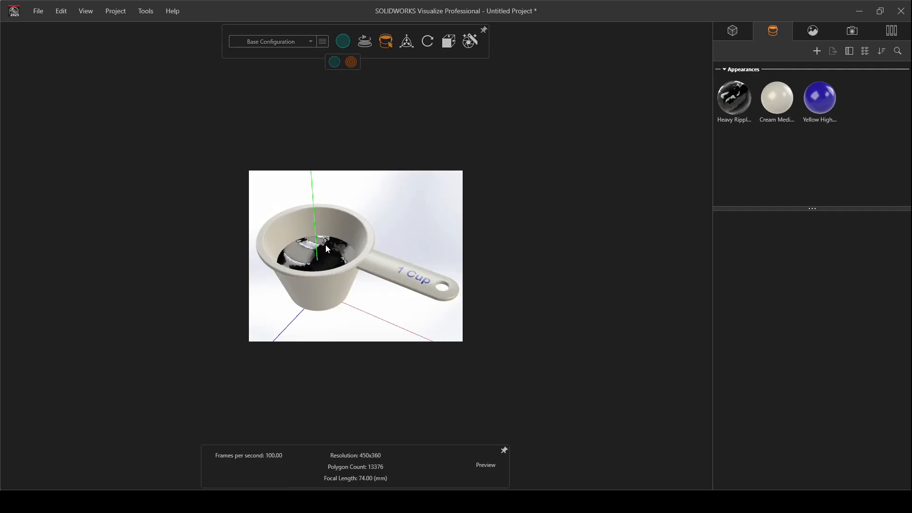
scroll(326, 244, up, 5)
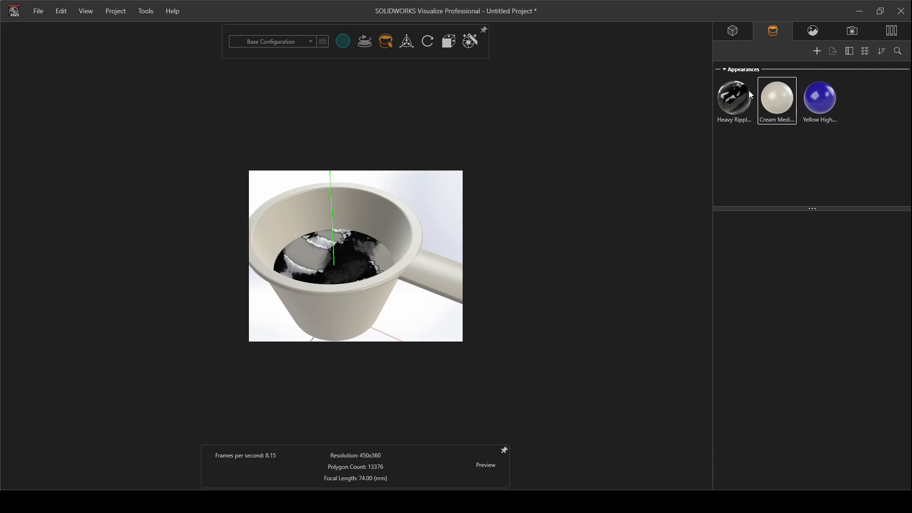
- Set the Heavy Ripple Water texture's tiling to 1 in both U and V
click(736, 106)
click(747, 344)
text(1)
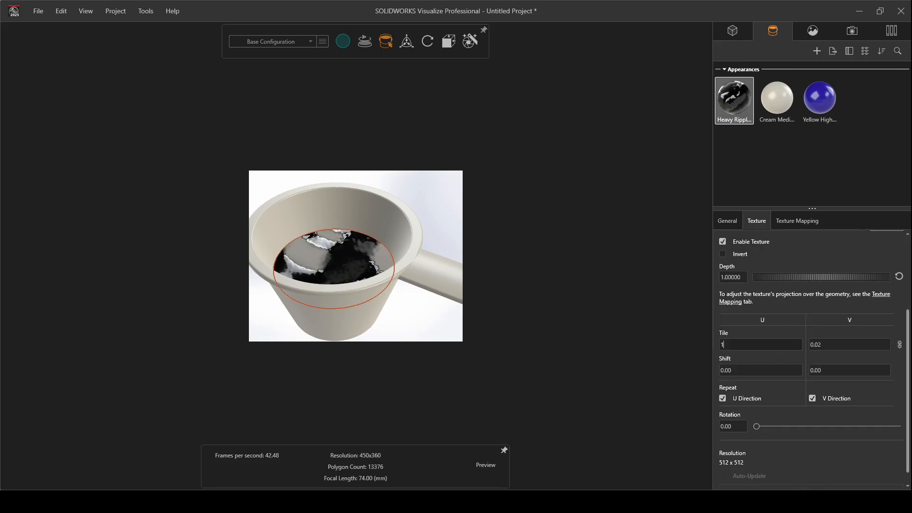
key(Tab)
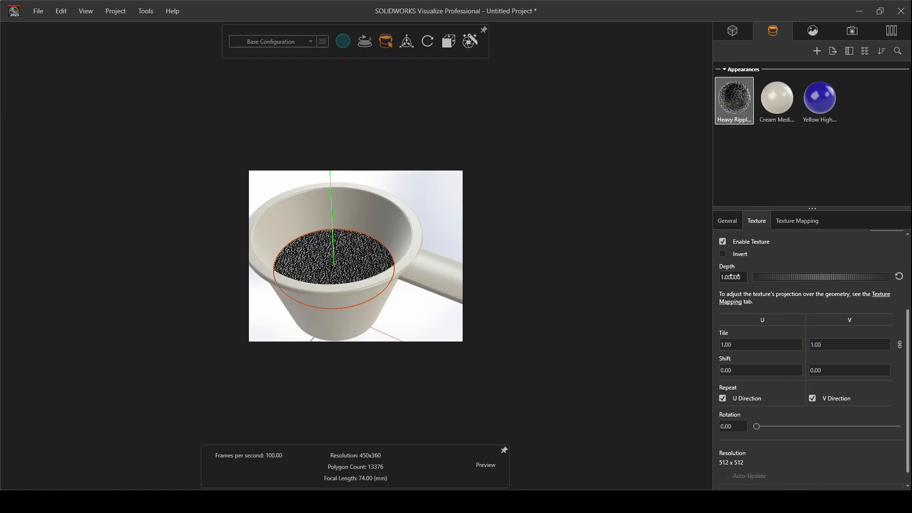
- Try a depth of 0 and then 0.1 for the water's Normal texture, checking the effect on the surface
scroll(321, 266, up, 1)
scroll(321, 270, up, 1)
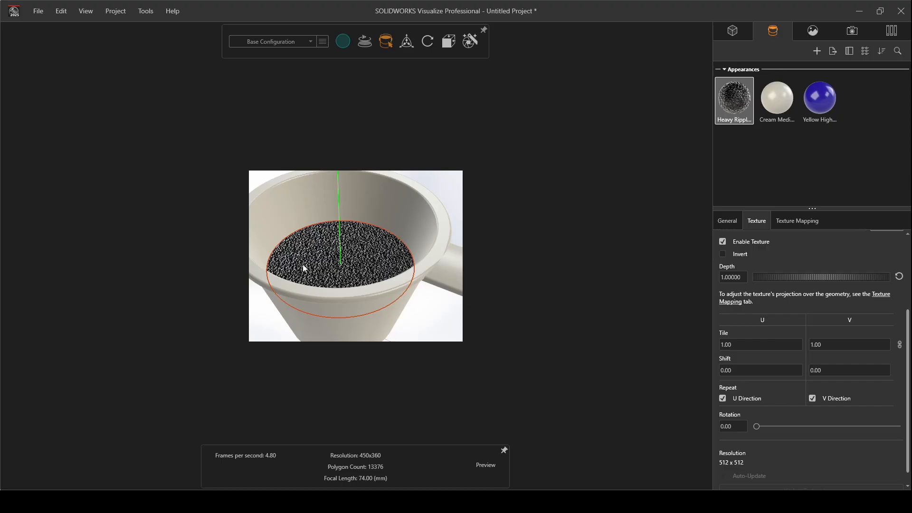
click(735, 279)
text(0)
key(Return)
click(740, 278)
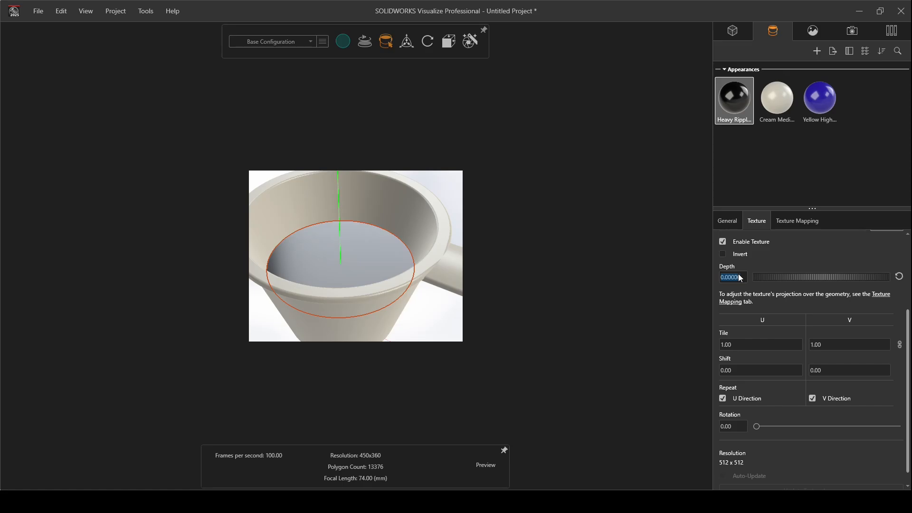
text(0.1)
key(Return)
mouse_move(300, 277)
mouse_down()
mouse_move(301, 209)
mouse_move(298, 304)
mouse_move(297, 278)
mouse_up()
- Raise the Normal texture's depth to 1 and then 10, viewing the ripples from another angle
double_click(731, 277)
text(1)
key(Return)
mouse_move(357, 279)
middle_down()
mouse_move(360, 218)
mouse_move(360, 286)
middle_up()
double_click(727, 277)
text(10)
key(Return)
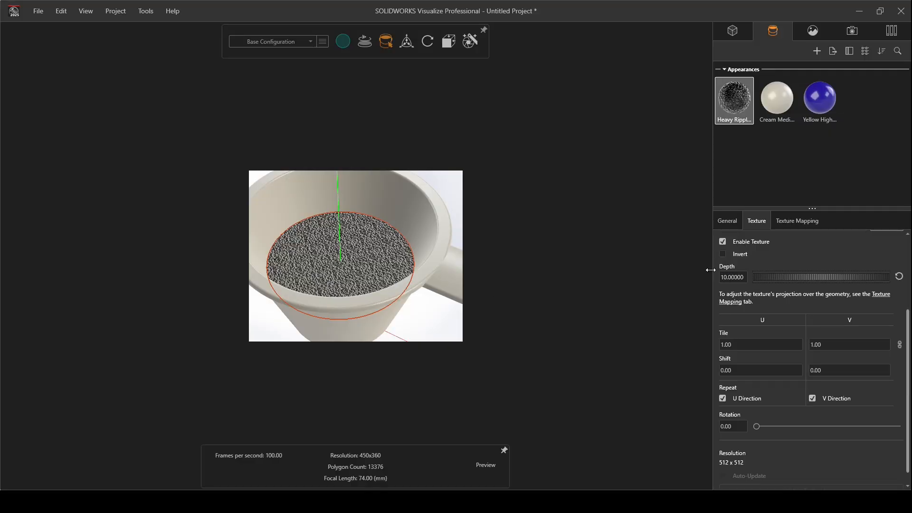
mouse_move(338, 275)
middle_down()
mouse_move(333, 235)
mouse_move(332, 318)
mouse_move(335, 292)
middle_up()
- Set the Normal texture's depth to 1 and reselect the Heavy Ripple Water appearance
double_click(734, 278)
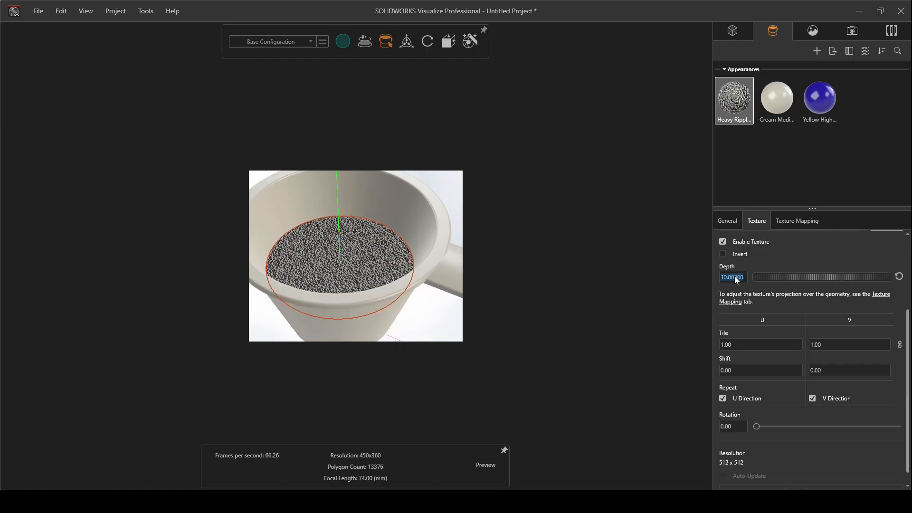
text(2)
key(Return)
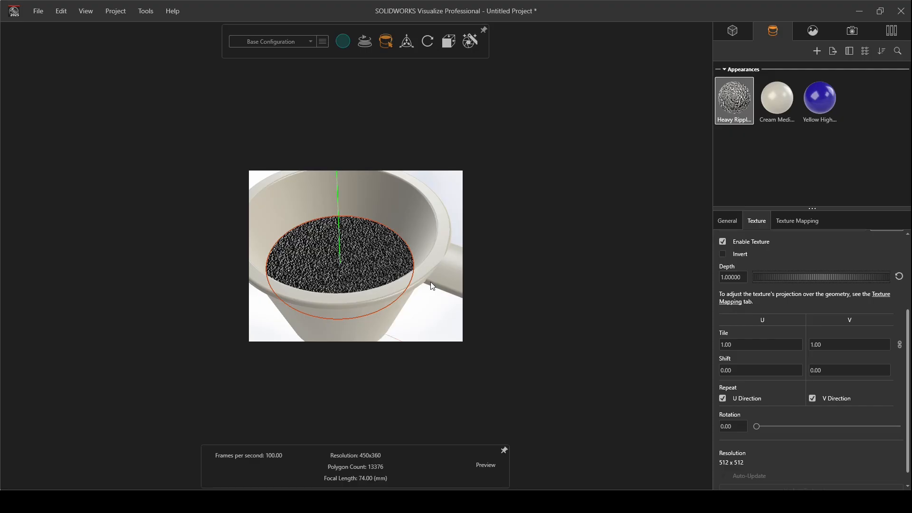
click(432, 307)
click(734, 99)
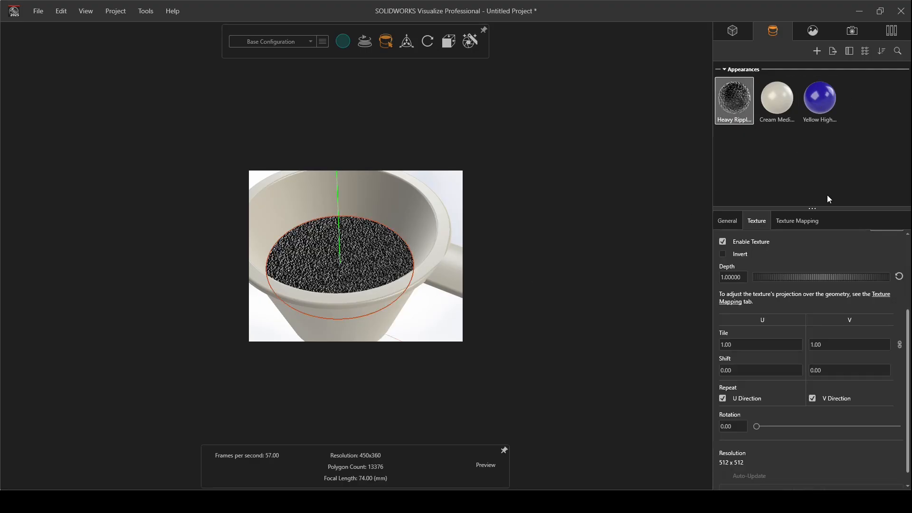
- Set the texture mapping mode of Heavy Ripple Water to Planar
click(807, 222)
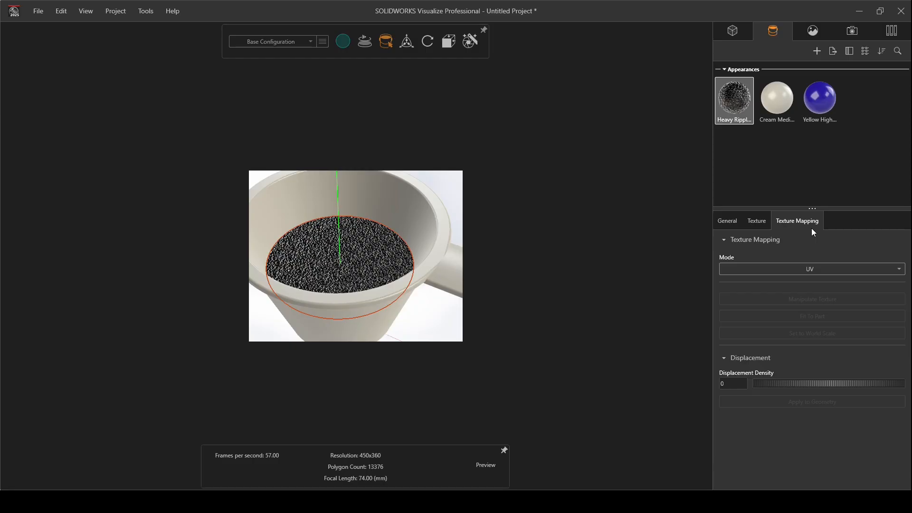
click(819, 270)
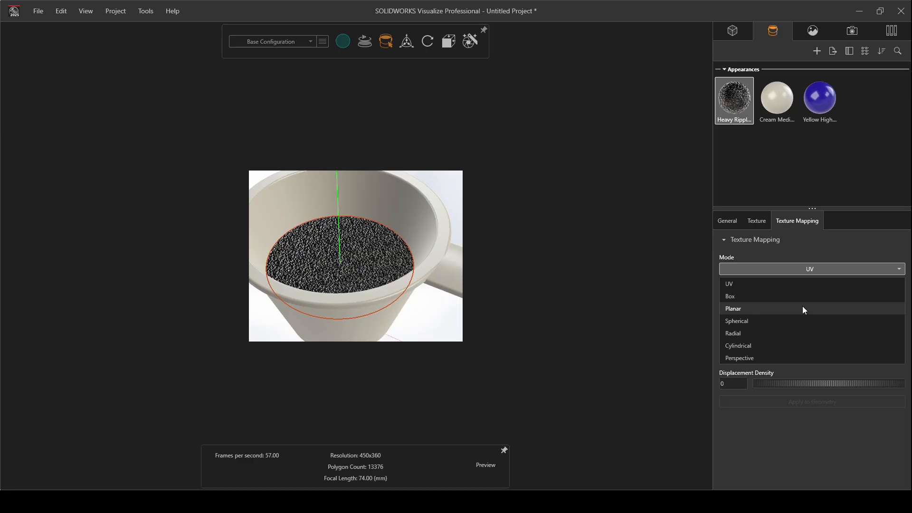
click(802, 310)
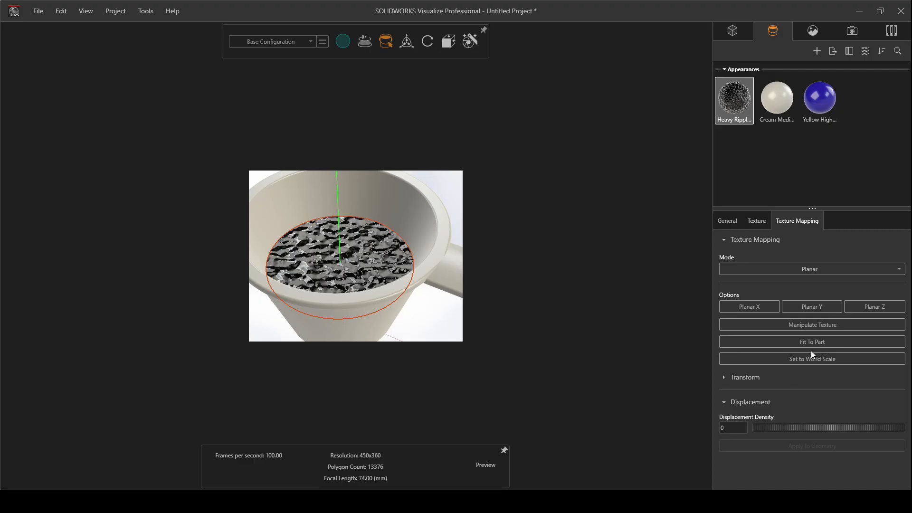
- Compare world scale with fit-to-part for the planar water texture, and try shifting the fitted texture toward the cup's handle
click(811, 363)
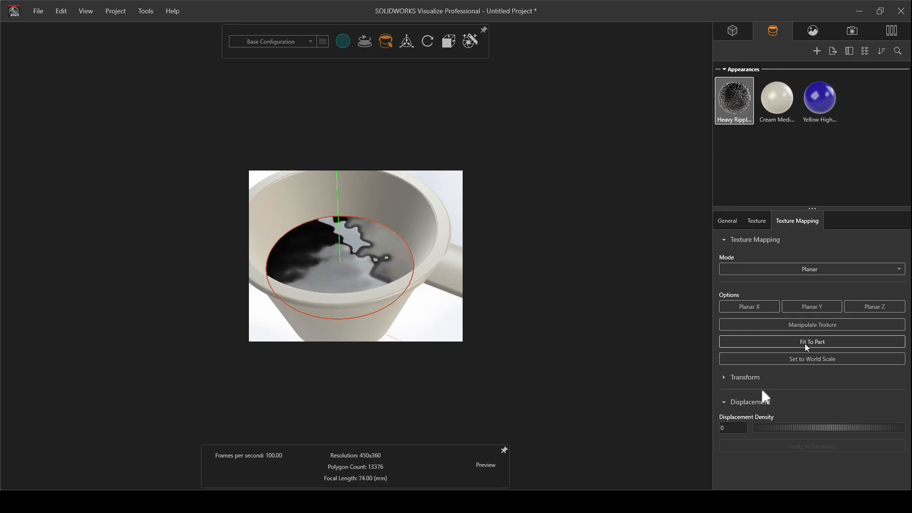
click(805, 343)
click(786, 326)
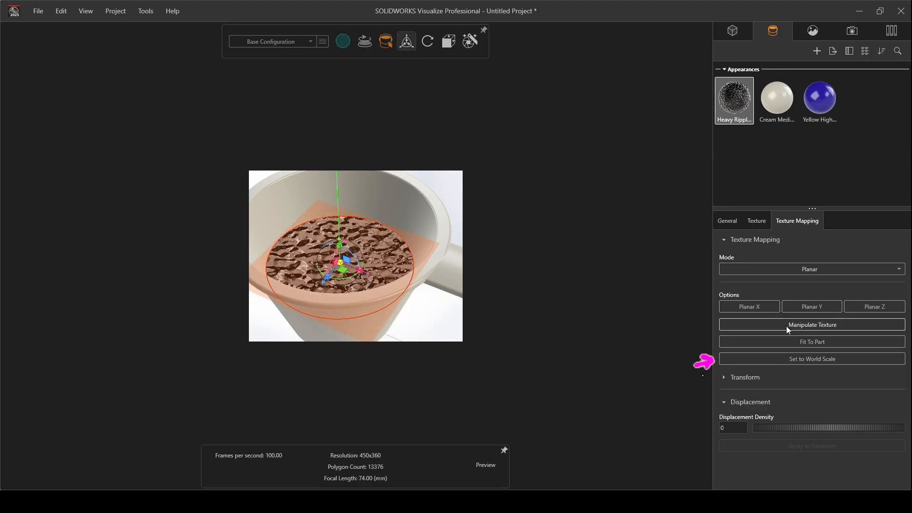
drag(373, 252, 389, 270)
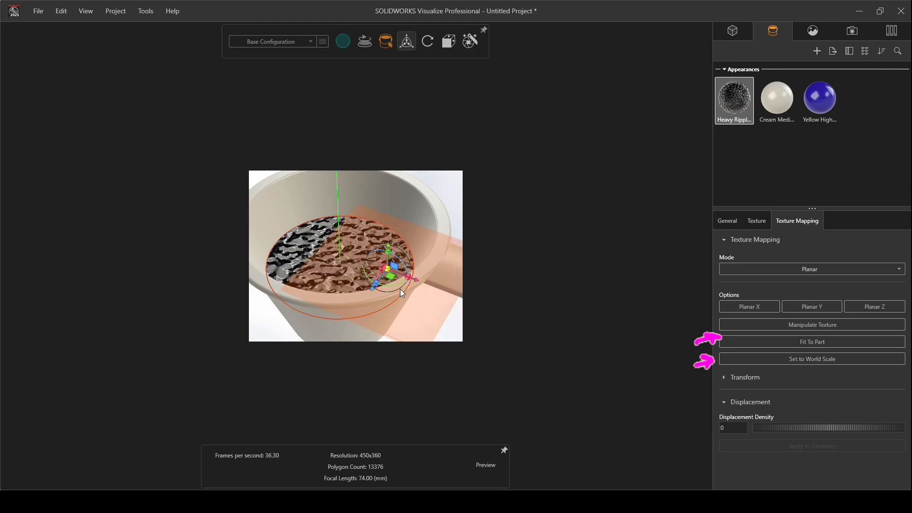
- Refit the planar texture to the part, move it toward the handle, and enlarge it until the ripples are much coarser
click(811, 341)
click(805, 326)
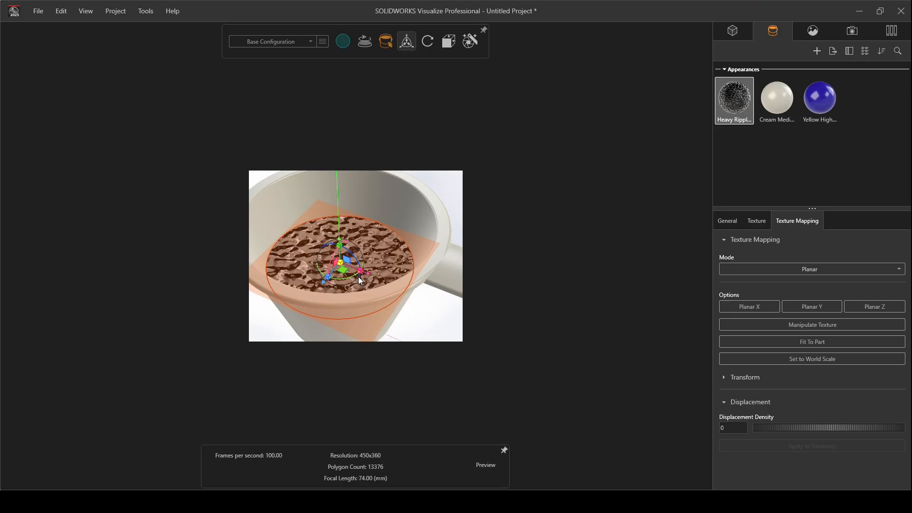
drag(341, 263, 390, 276)
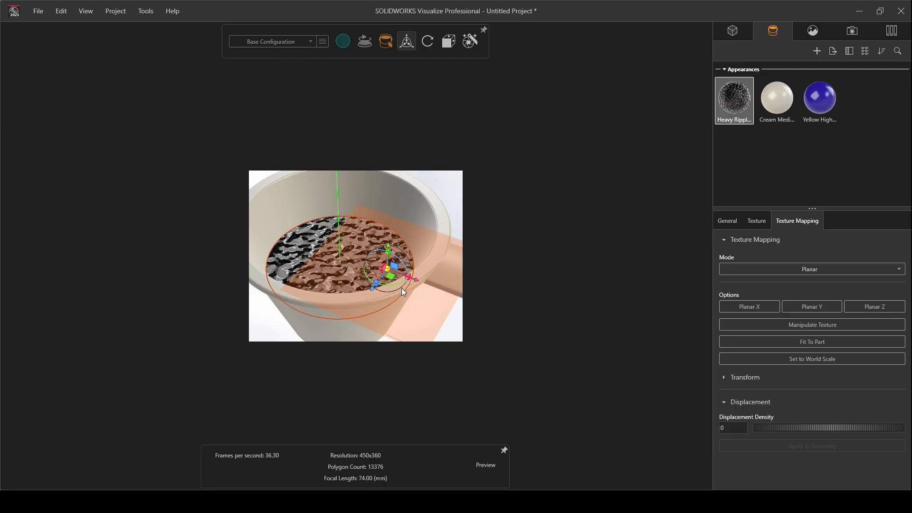
drag(405, 281, 490, 316)
drag(410, 280, 466, 319)
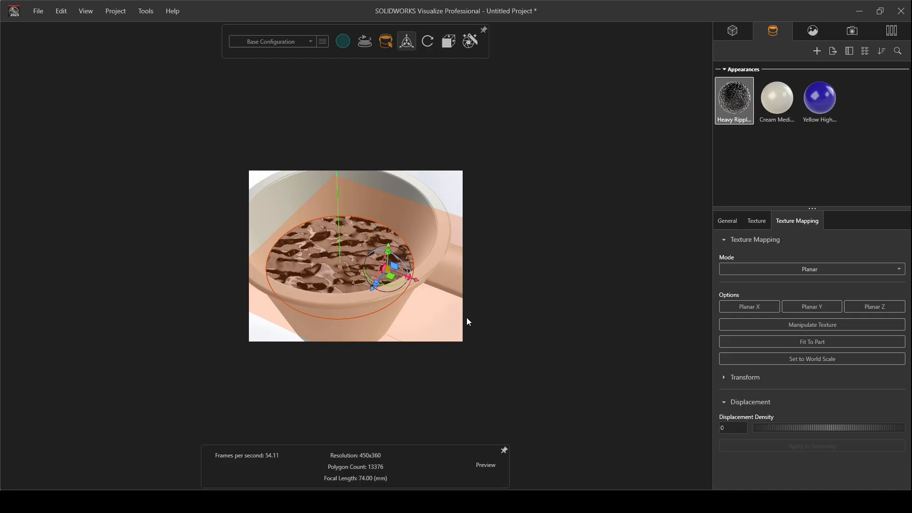
drag(383, 274, 543, 370)
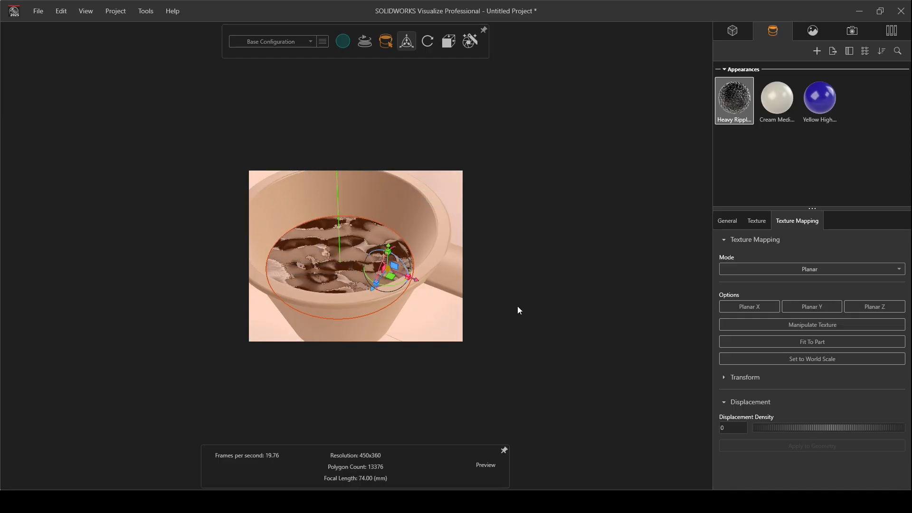
click(407, 41)
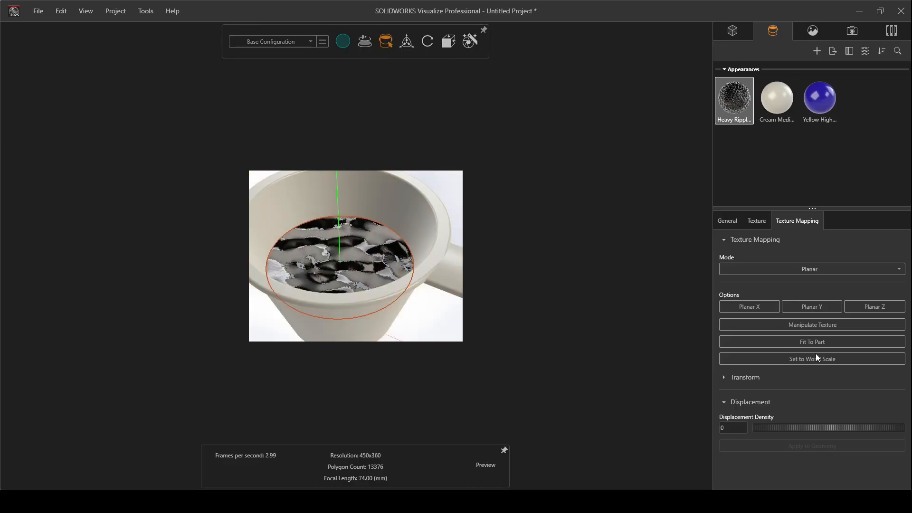
- Try the Radial texture mapping mode on the water, comparing fit-to-part with world scale
click(826, 270)
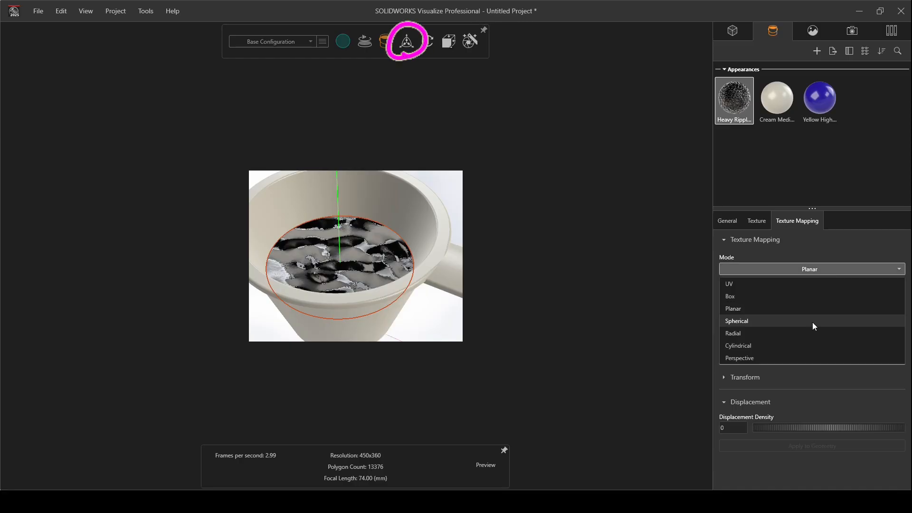
click(811, 336)
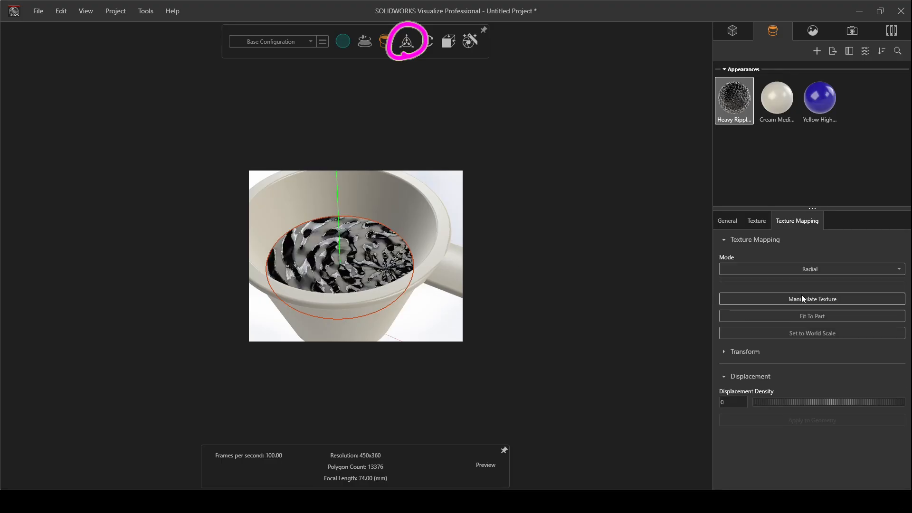
click(805, 317)
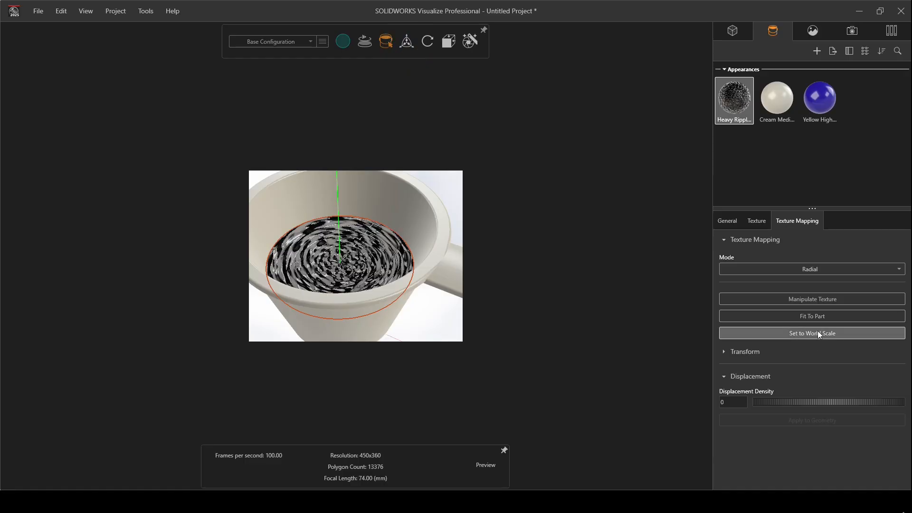
click(817, 332)
click(821, 317)
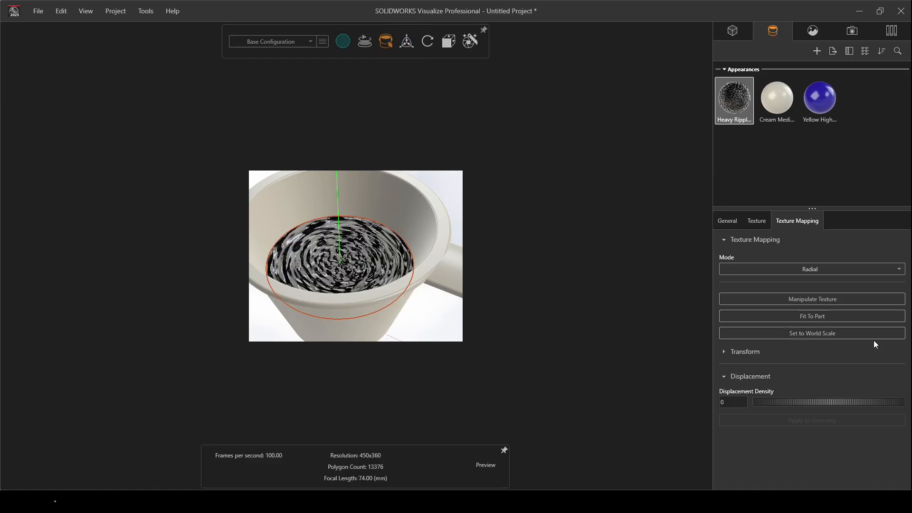
click(818, 299)
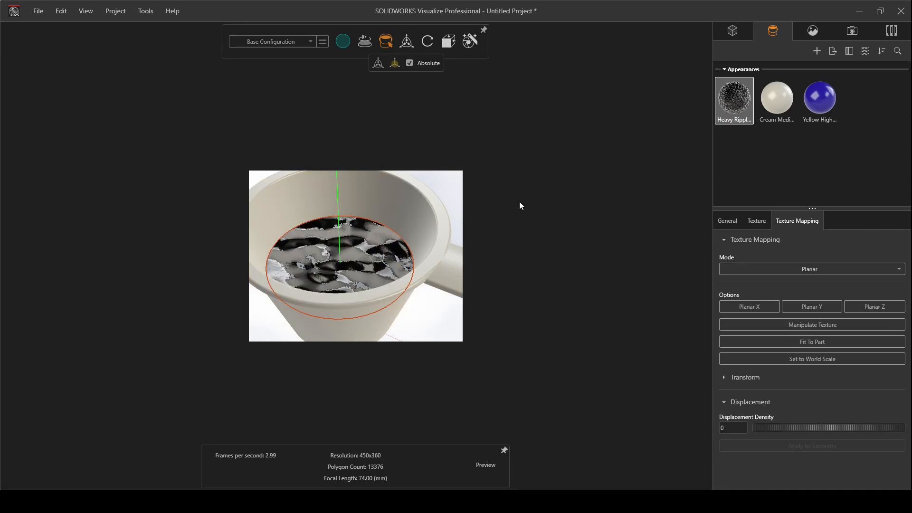
- Set the water's texture mapping mode to Radial and fit the texture to the part after trying world scale
click(827, 269)
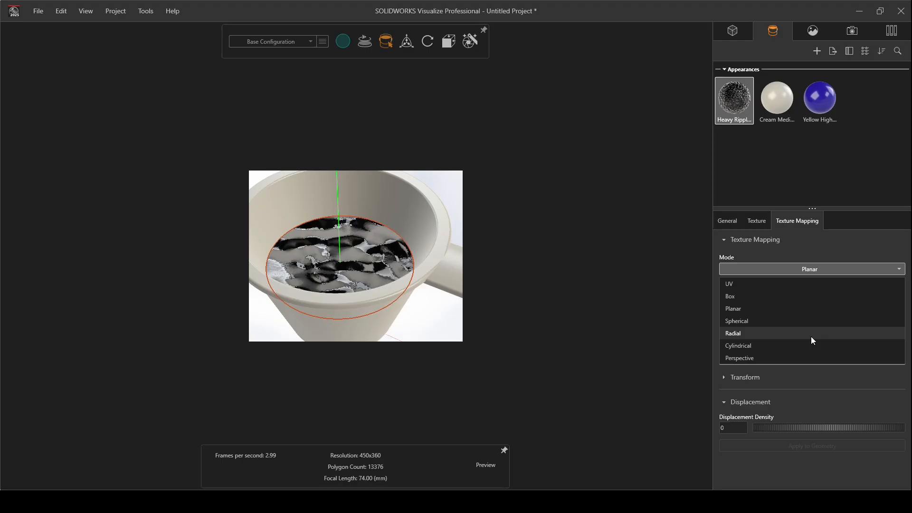
click(810, 334)
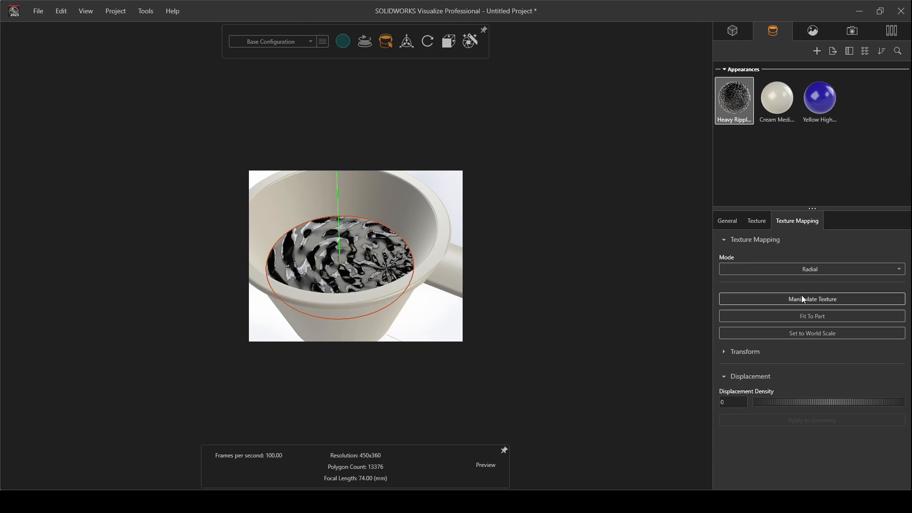
click(804, 319)
click(817, 332)
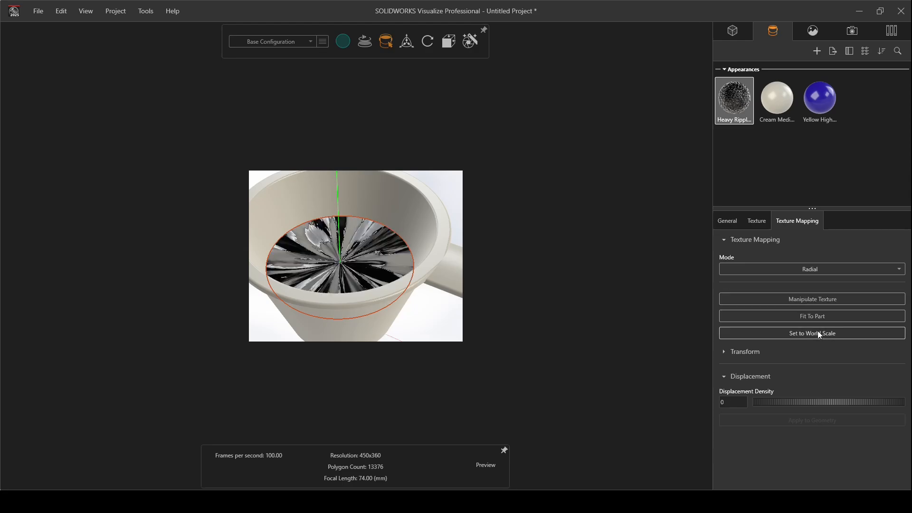
click(820, 317)
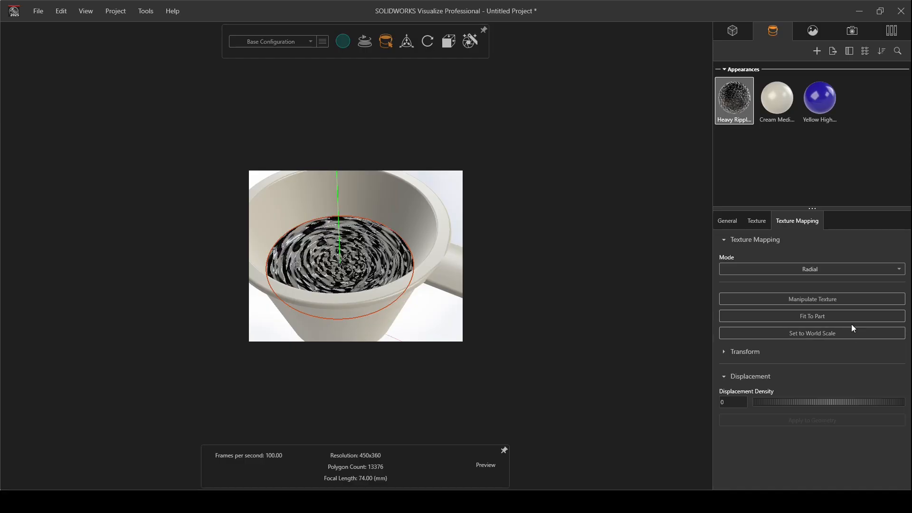
- Try manipulating the radial texture directly on the water, and reset it by fitting it to the part
click(817, 298)
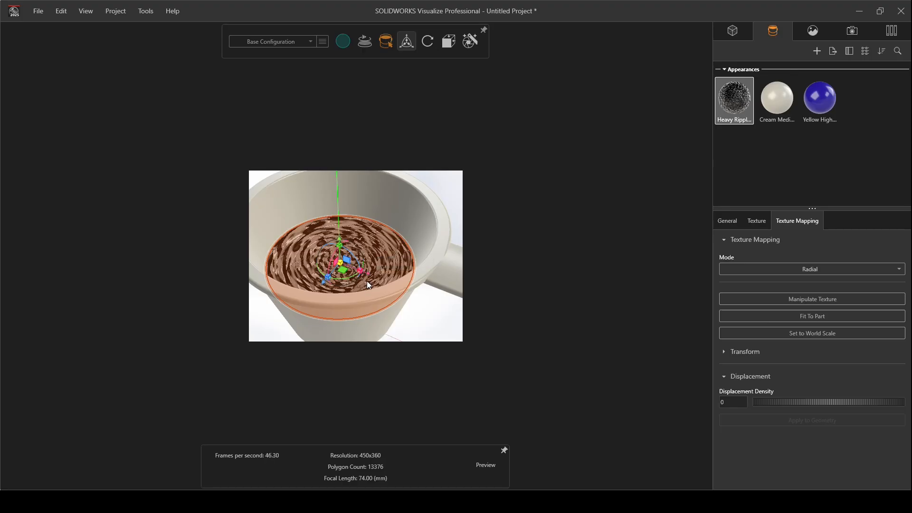
drag(366, 278, 439, 296)
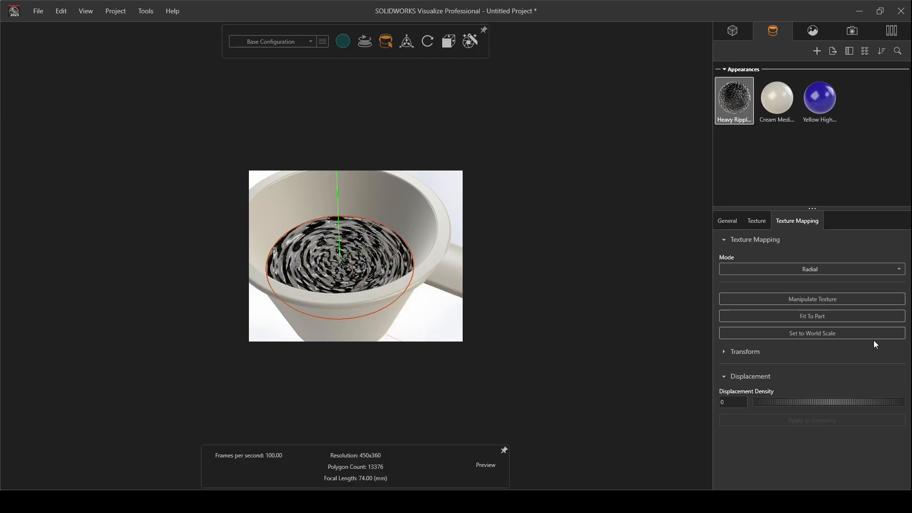
click(845, 336)
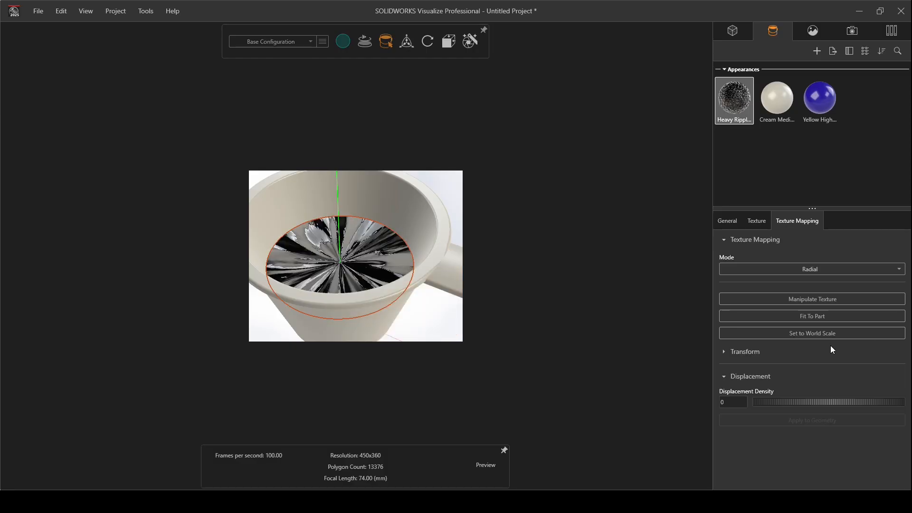
click(824, 318)
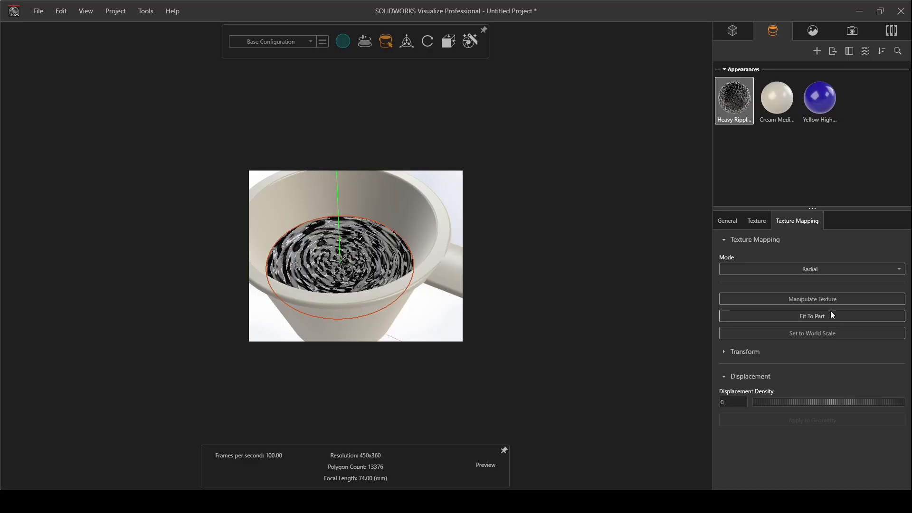
- Manipulate the radial texture on the water surface, shifting its center away from the middle of the cup
click(817, 298)
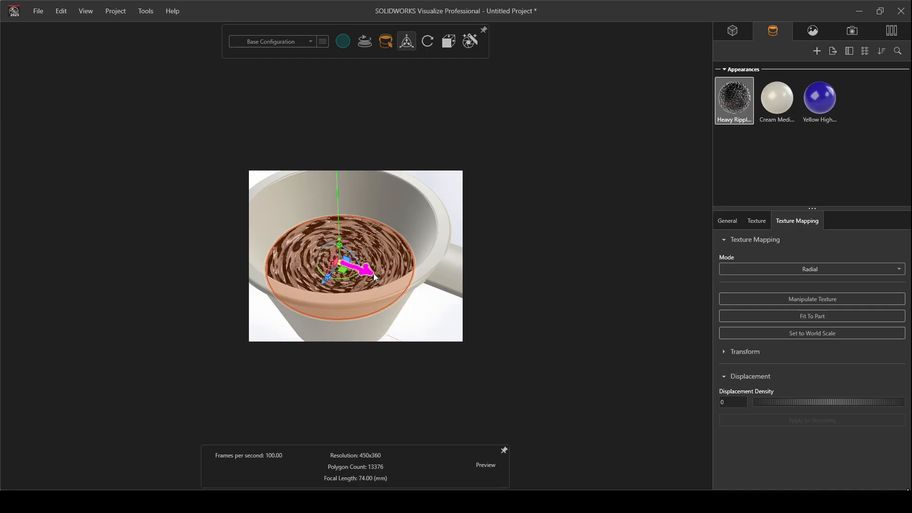
click(385, 281)
drag(395, 284, 399, 285)
drag(409, 285, 441, 298)
drag(451, 303, 454, 305)
mouse_move(394, 292)
mouse_down()
mouse_move(369, 329)
mouse_move(383, 315)
mouse_up()
mouse_move(401, 277)
mouse_down()
mouse_move(415, 246)
mouse_move(399, 265)
mouse_move(406, 274)
mouse_up()
mouse_move(377, 311)
mouse_down()
mouse_move(398, 315)
mouse_move(391, 307)
mouse_up()
- Enlarge and rotate the radial texture on the water, and set the mapping mode back to Planar
mouse_move(343, 270)
mouse_down()
mouse_move(306, 283)
mouse_move(444, 302)
mouse_move(394, 285)
mouse_move(296, 369)
mouse_move(344, 309)
mouse_move(344, 319)
mouse_move(394, 309)
mouse_move(370, 299)
mouse_move(500, 348)
mouse_up()
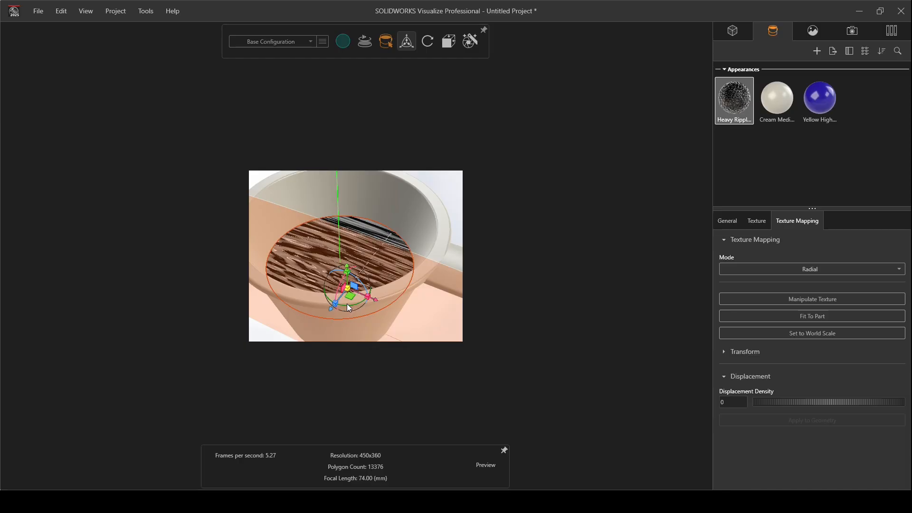
drag(347, 304, 374, 350)
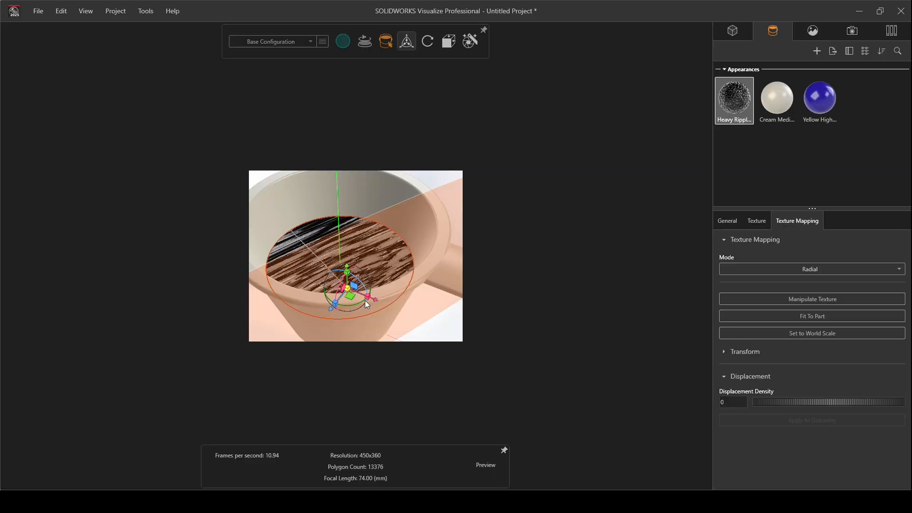
mouse_move(366, 297)
mouse_down()
mouse_move(352, 301)
mouse_move(377, 304)
mouse_up()
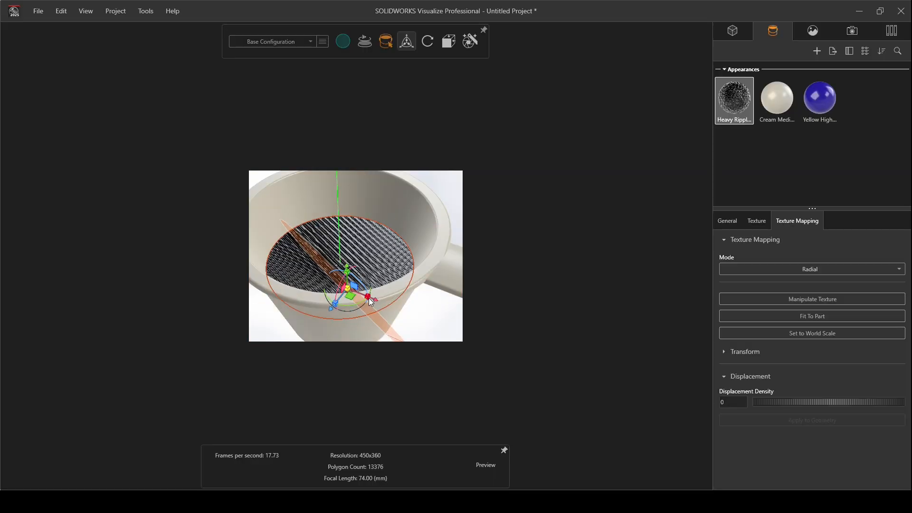
click(769, 269)
click(771, 308)
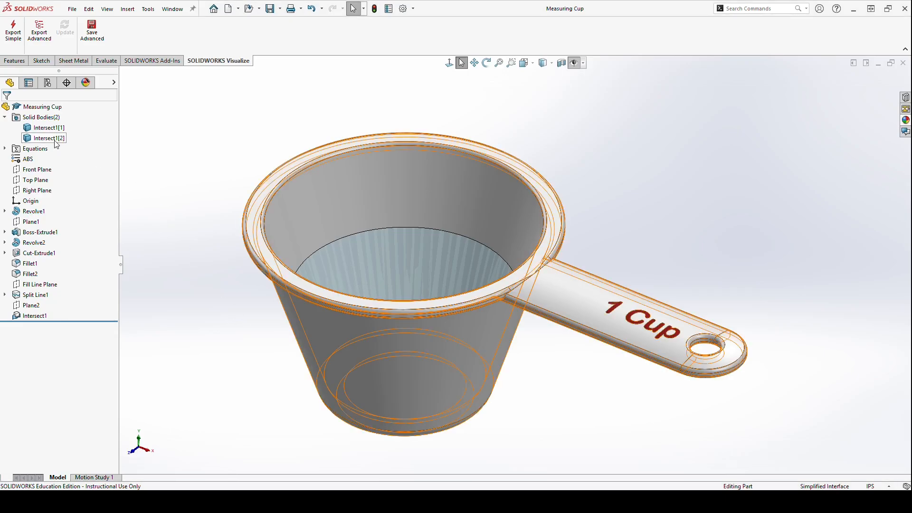
- Switch to SOLIDWORKS and hide the liquid body Intersect1[1] in the Measuring Cup part, checking inside the empty cup
click(44, 128)
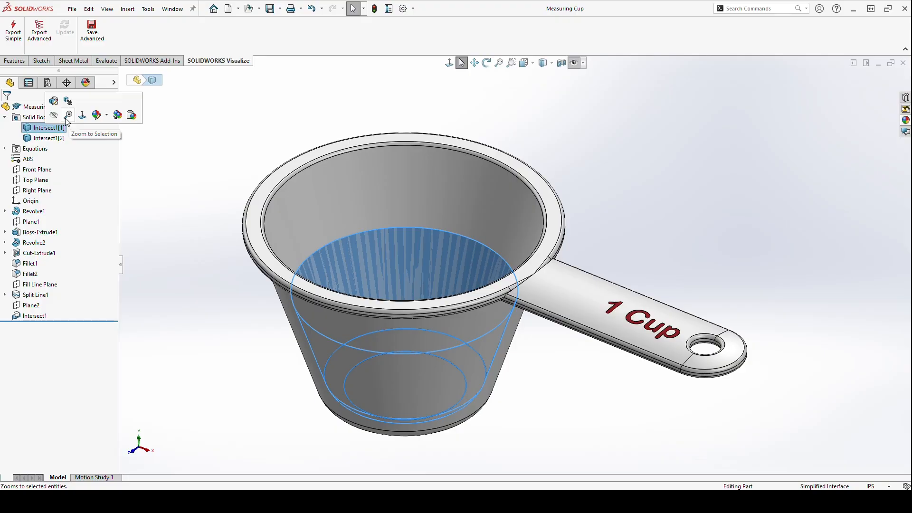
click(54, 116)
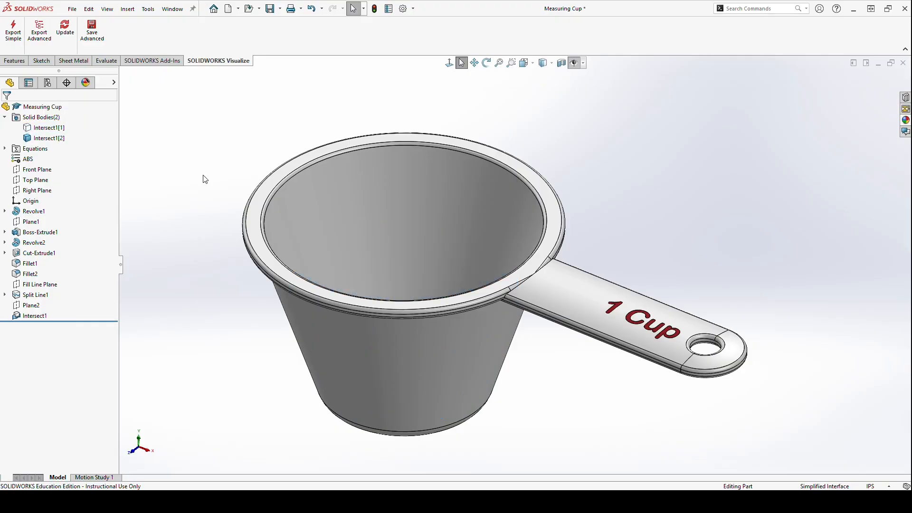
middle_drag(203, 178, 356, 252)
middle_drag(304, 155, 299, 125)
- Update the linked SOLIDWORKS Visualize project from the part and accept re-importing Measuring Cup.SLDPRT
click(65, 30)
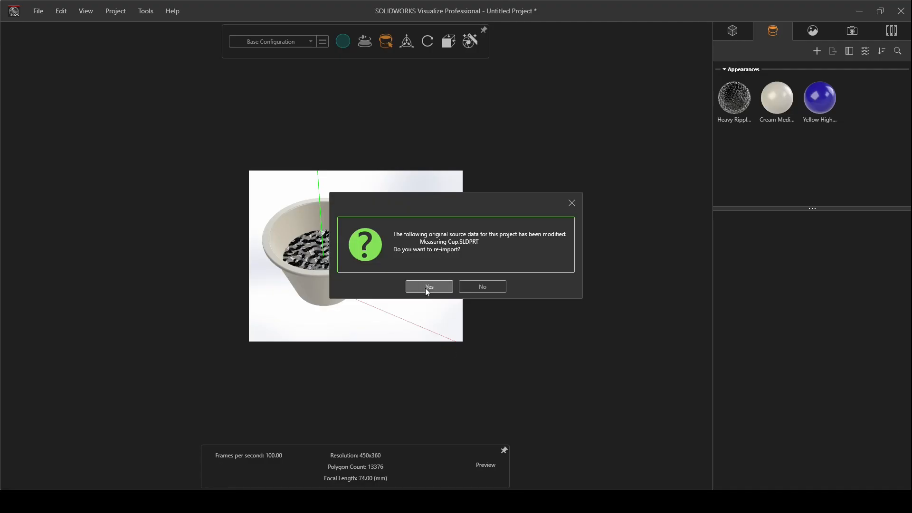
click(426, 288)
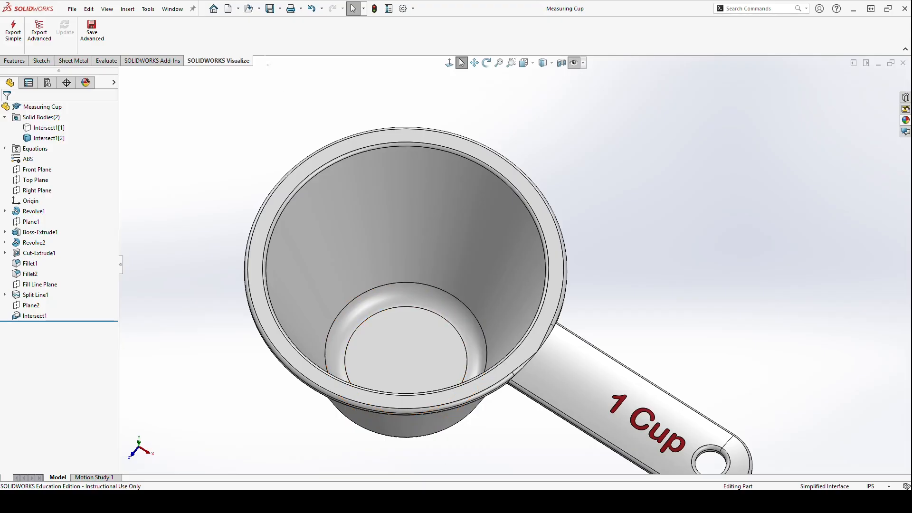
mouse_move(77, 47)
mouse_down()
mouse_move(47, 43)
mouse_move(77, 46)
mouse_up()
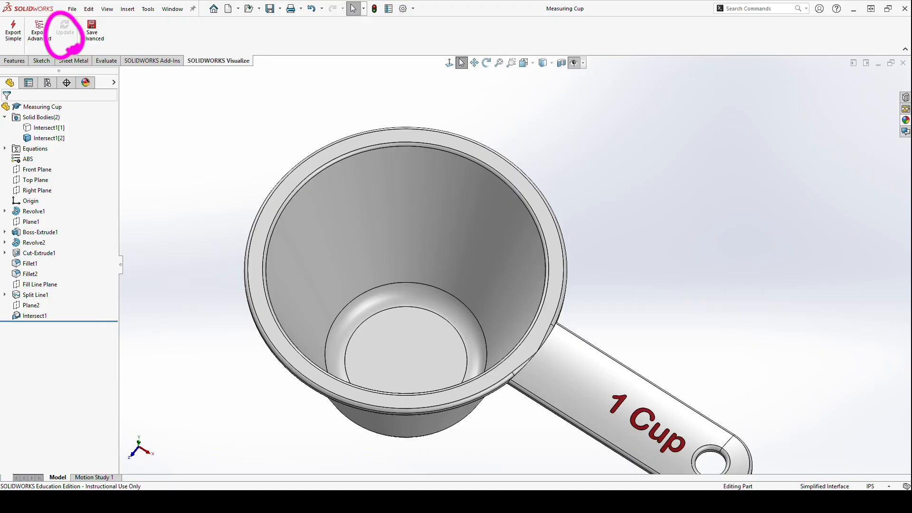
key(e)
key(Escape)
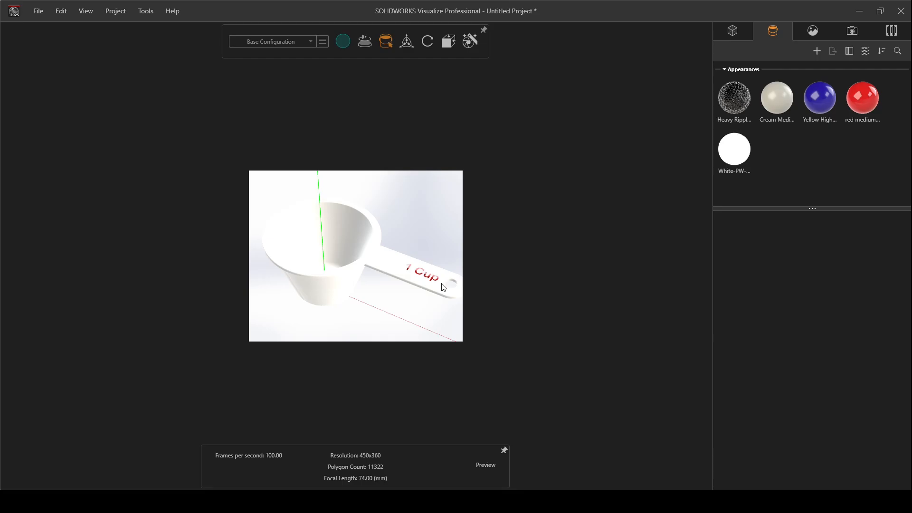
- In SOLIDWORKS Visualize, apply the cream appearance to the re-imported cup and the blue Yellow High appearance to the "1 Cup" lettering
drag(444, 287, 347, 265)
scroll(304, 256, down, 2)
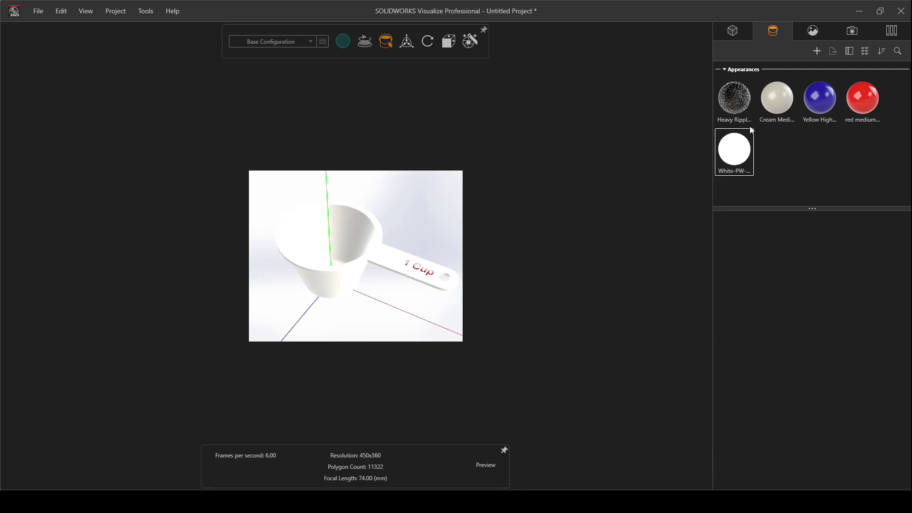
drag(783, 112, 369, 250)
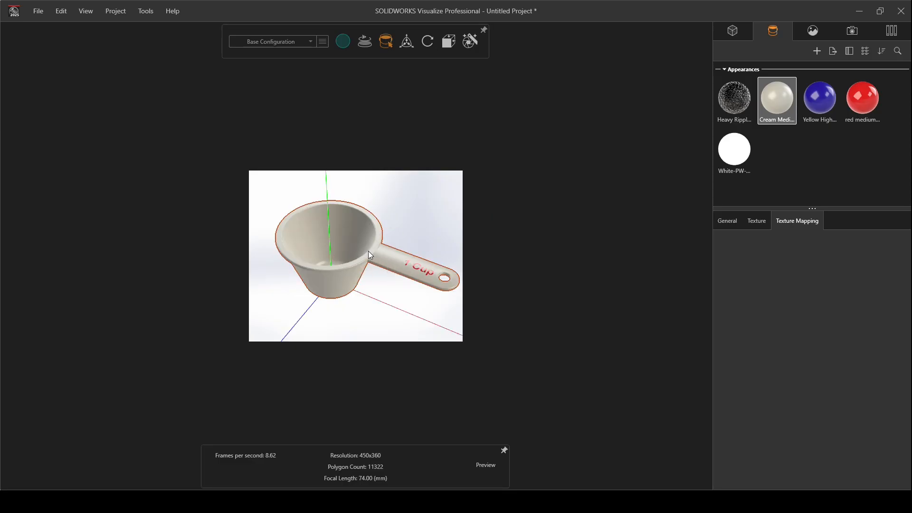
drag(855, 106, 414, 268)
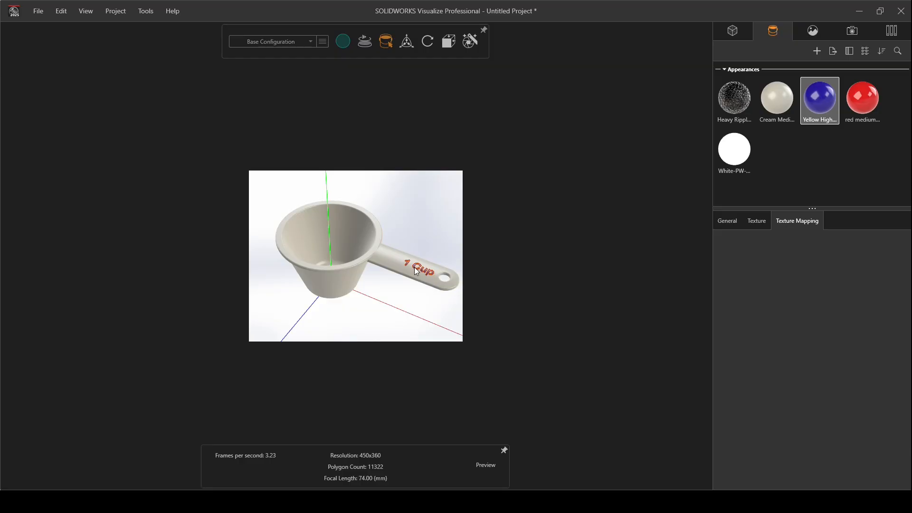
- Clear the selection and inspect the re-imported cup with its reapplied appearances up close
click(413, 297)
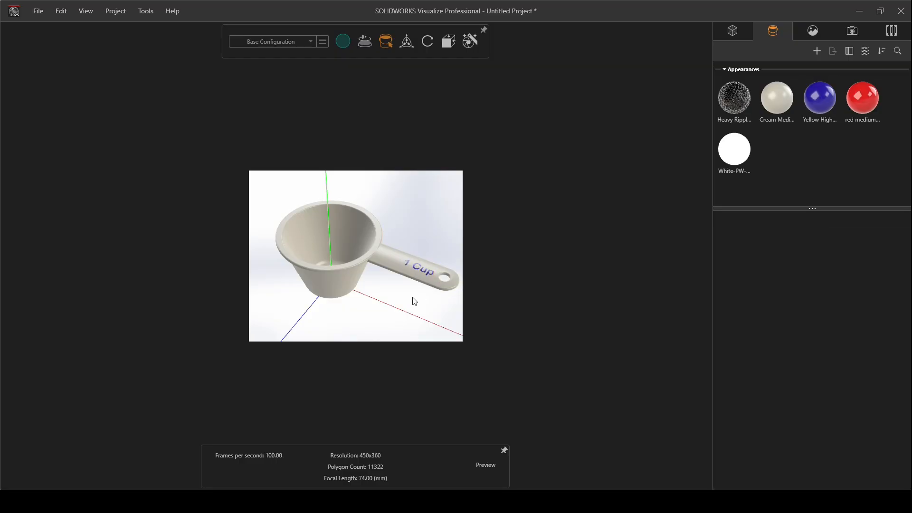
scroll(344, 259, up, 4)
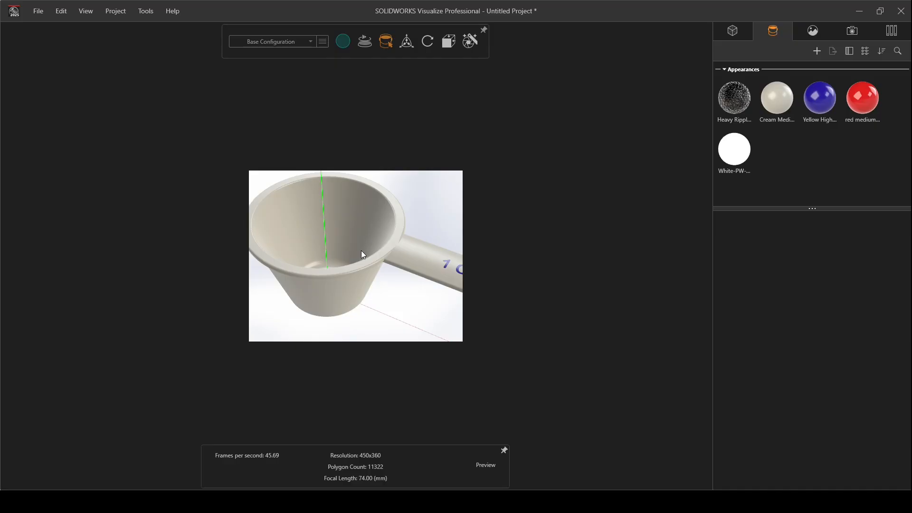
scroll(360, 250, down, 5)
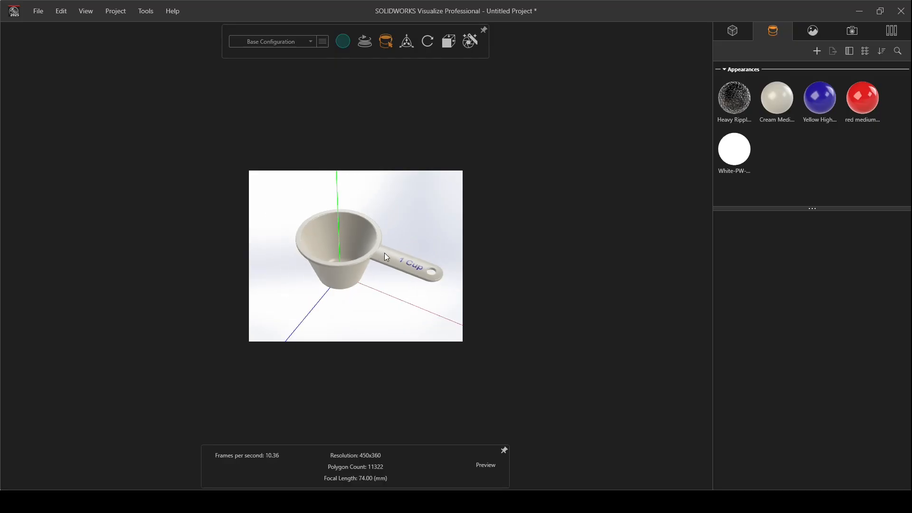
scroll(386, 250, up, 3)
scroll(395, 246, down, 2)
scroll(304, 254, up, 3)
drag(342, 251, 409, 245)
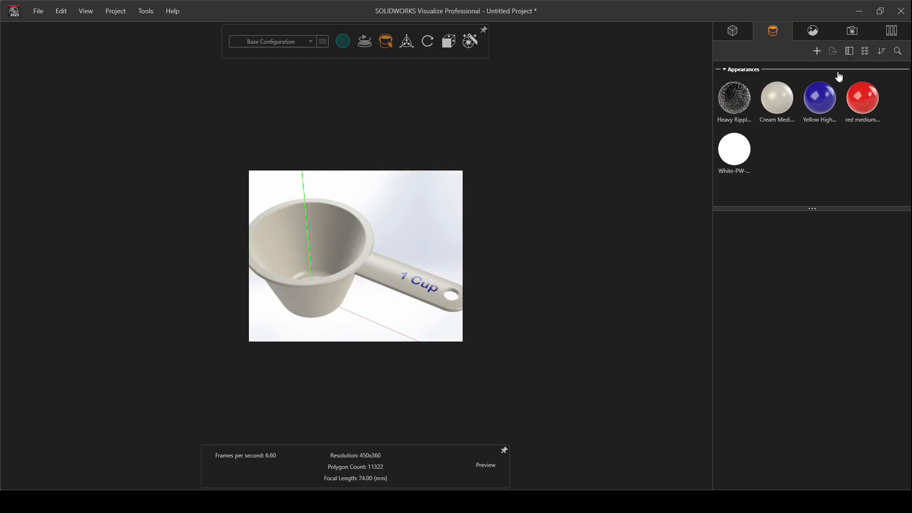
- Apply Brushed Brass from the local library's Metal > Brass appearances to the cup and check its grain
click(891, 30)
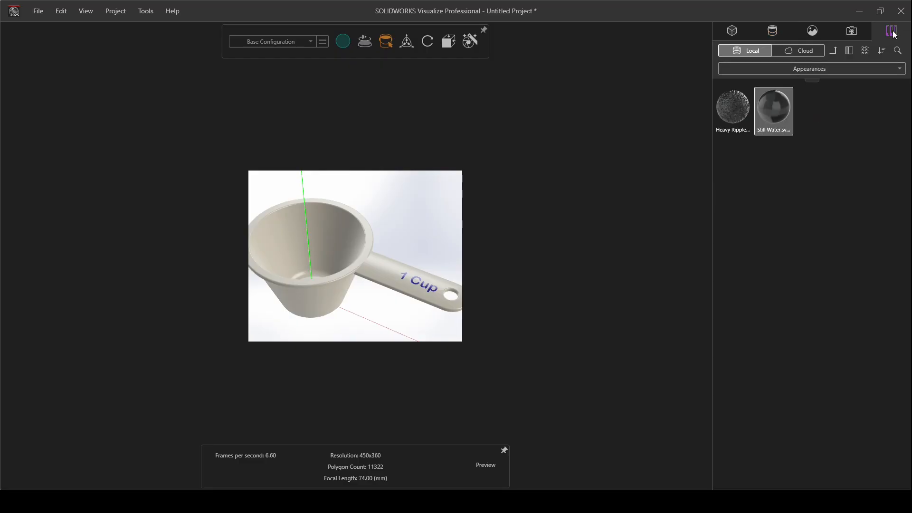
click(833, 50)
click(833, 51)
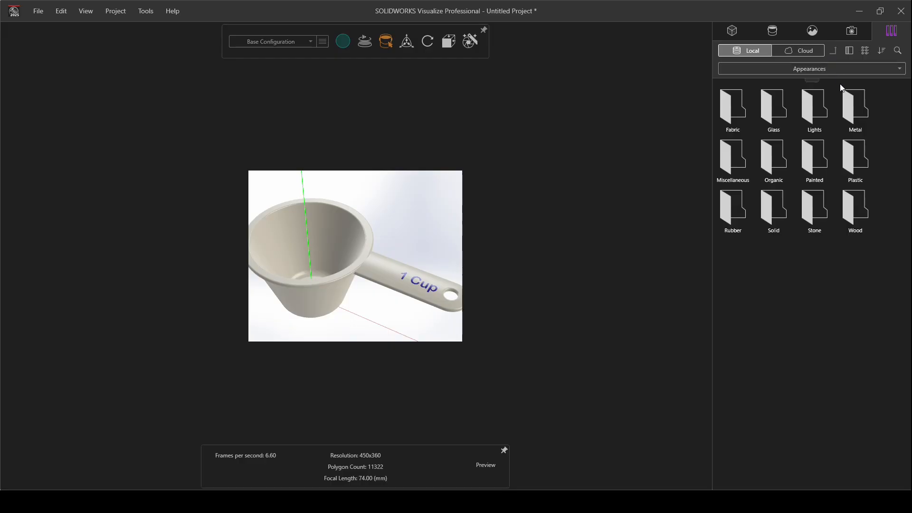
double_click(855, 109)
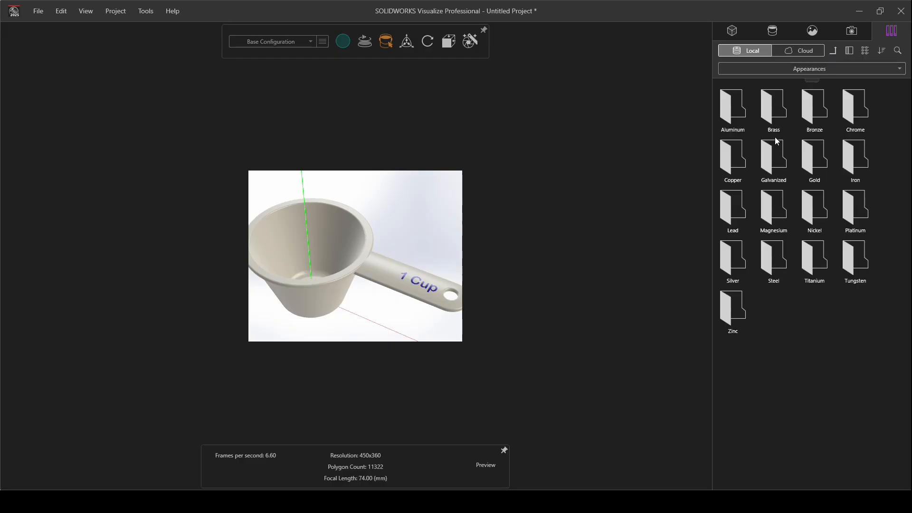
double_click(774, 110)
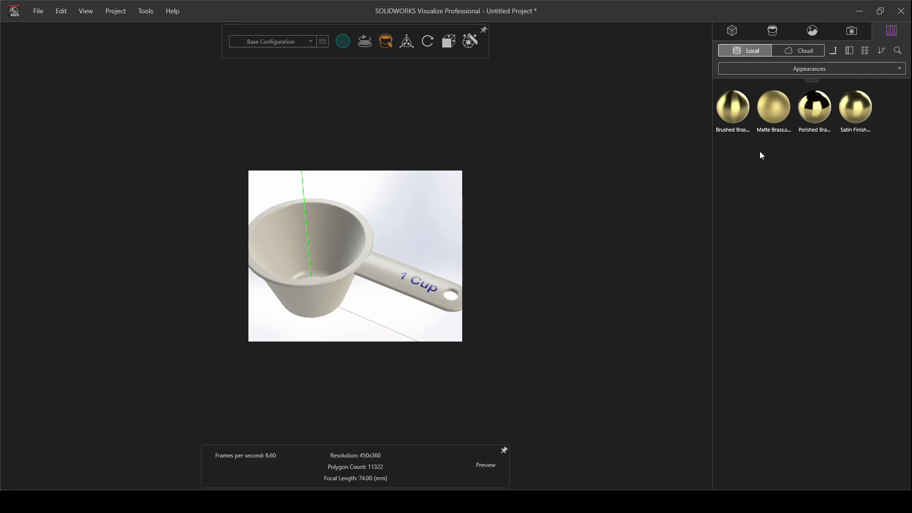
mouse_move(739, 120)
mouse_down()
mouse_move(362, 275)
mouse_move(374, 274)
mouse_up()
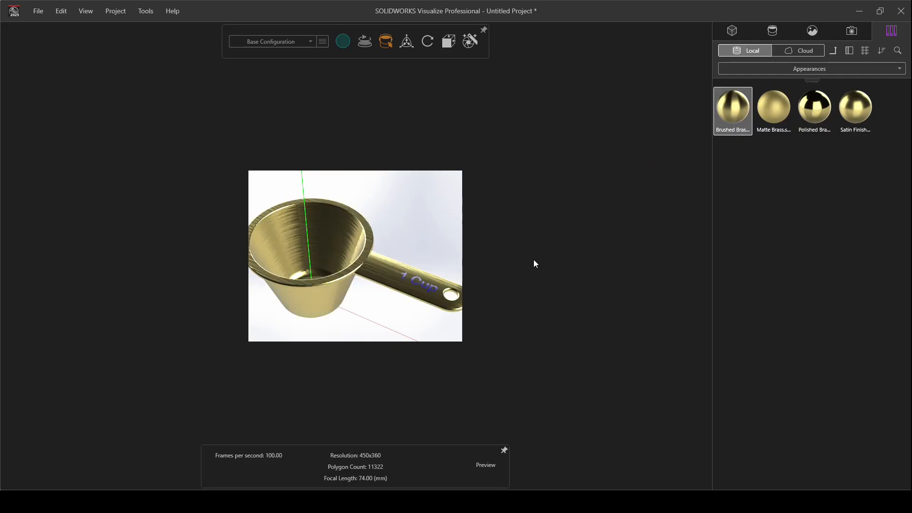
drag(492, 272, 345, 275)
mouse_move(370, 275)
middle_down()
mouse_move(370, 260)
mouse_move(368, 291)
middle_up()
scroll(338, 275, up, 3)
scroll(368, 270, down, 2)
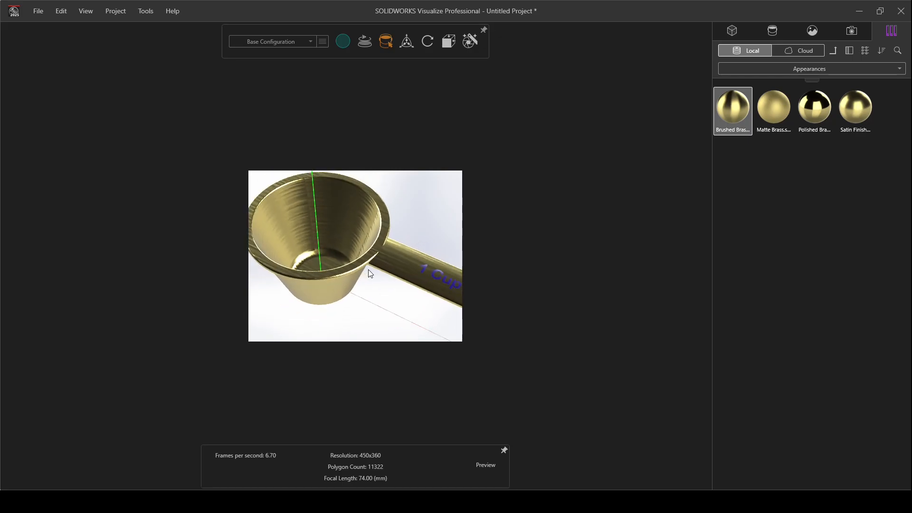
middle_drag(371, 264, 369, 288)
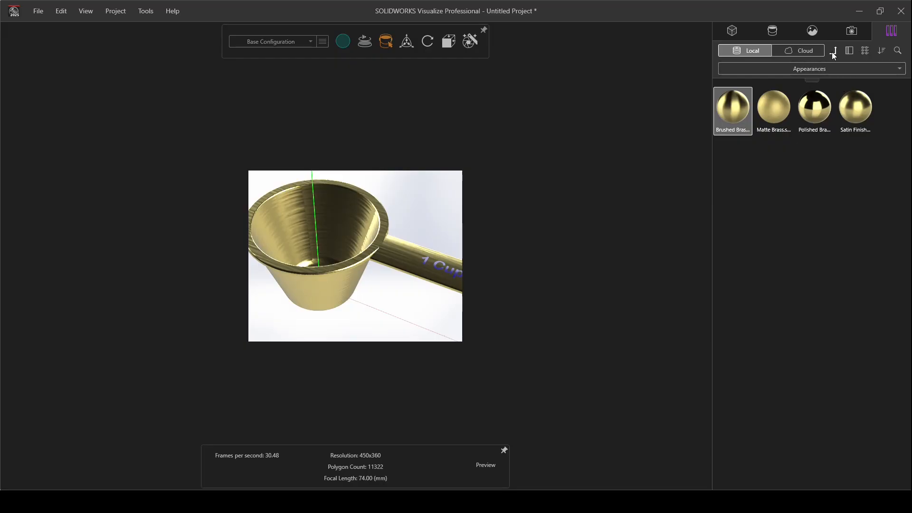
- Set the texture mapping mode of the Brushed Brass appearance to UV and check the grain on the handle and inside the cup
click(774, 29)
click(777, 142)
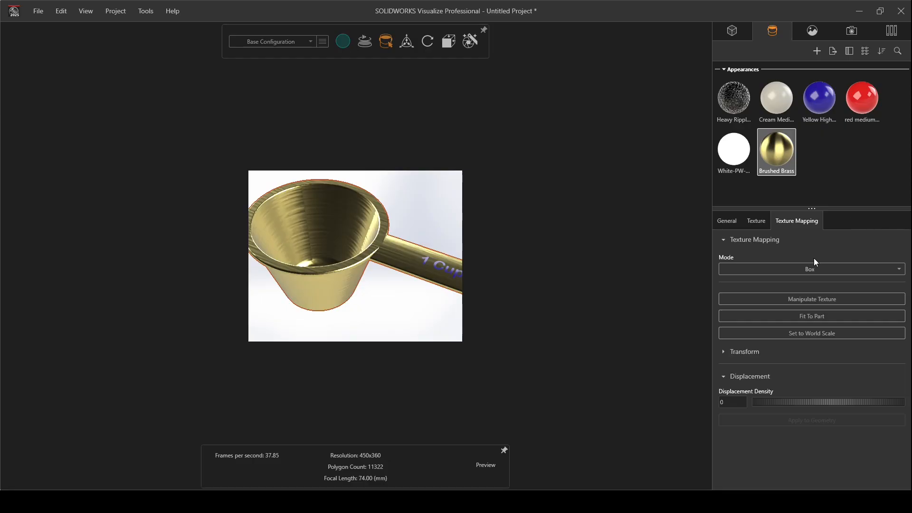
click(782, 283)
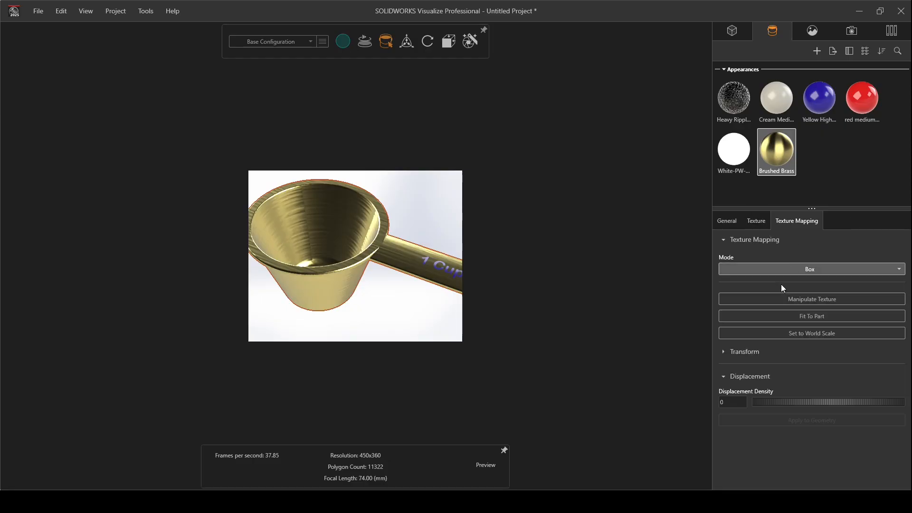
scroll(394, 231, up, 4)
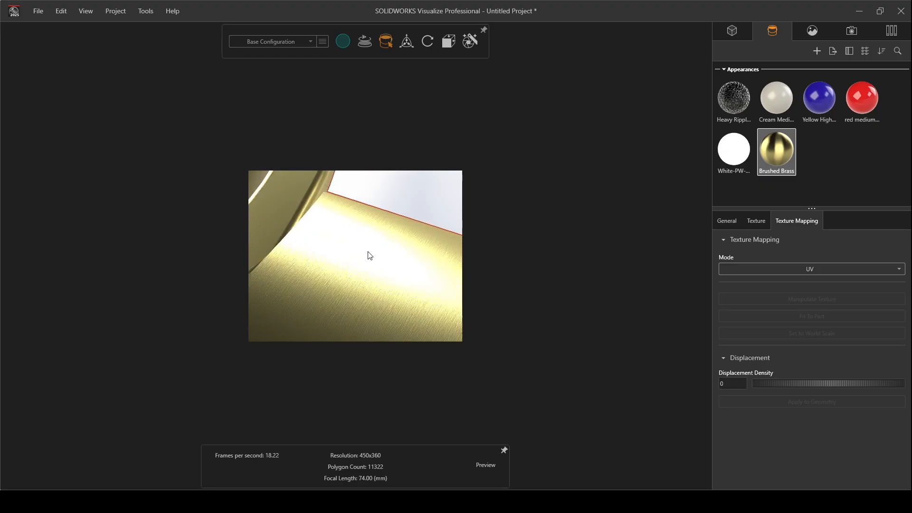
scroll(347, 265, down, 3)
scroll(346, 265, down, 5)
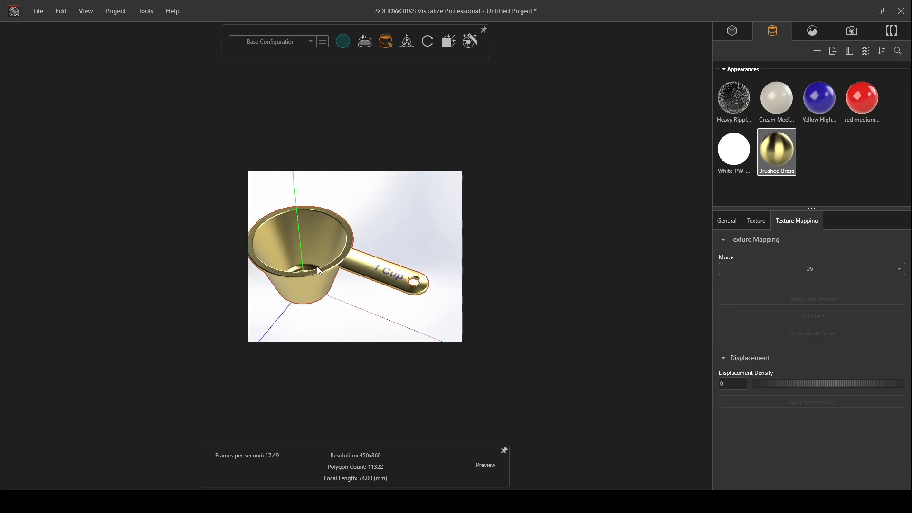
middle_drag(313, 265, 328, 305)
scroll(312, 266, up, 3)
scroll(312, 266, up, 3)
middle_drag(312, 266, 372, 234)
scroll(363, 241, up, 3)
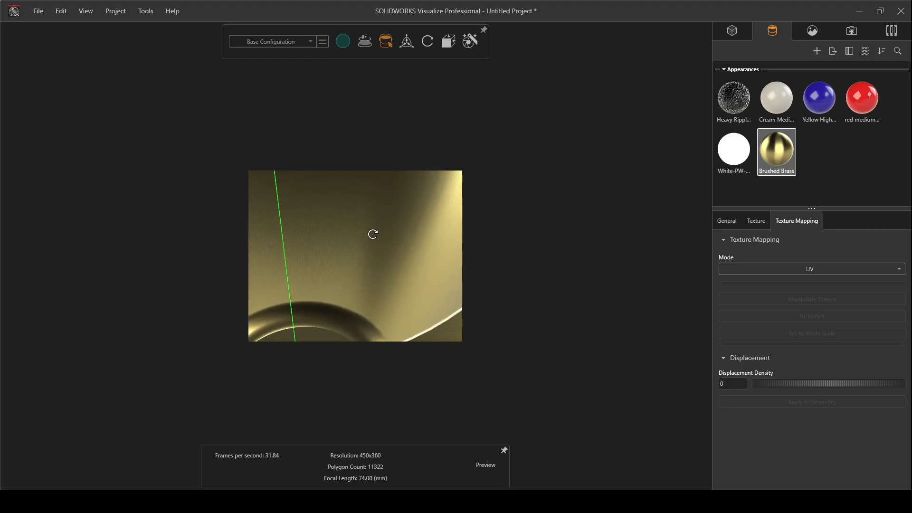
scroll(374, 235, down, 3)
- Set the Brushed Brass mapping mode back to Box and check the grain inside the cup
click(809, 270)
click(785, 295)
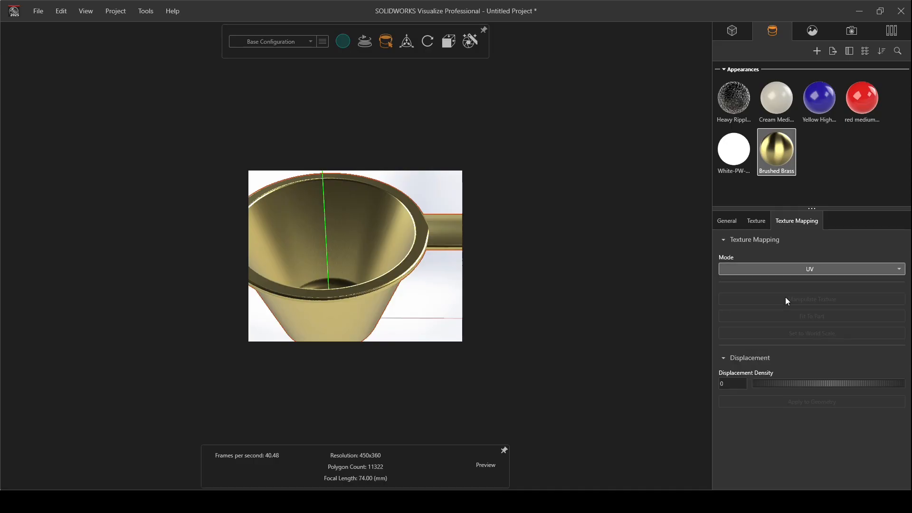
scroll(386, 240, down, 3)
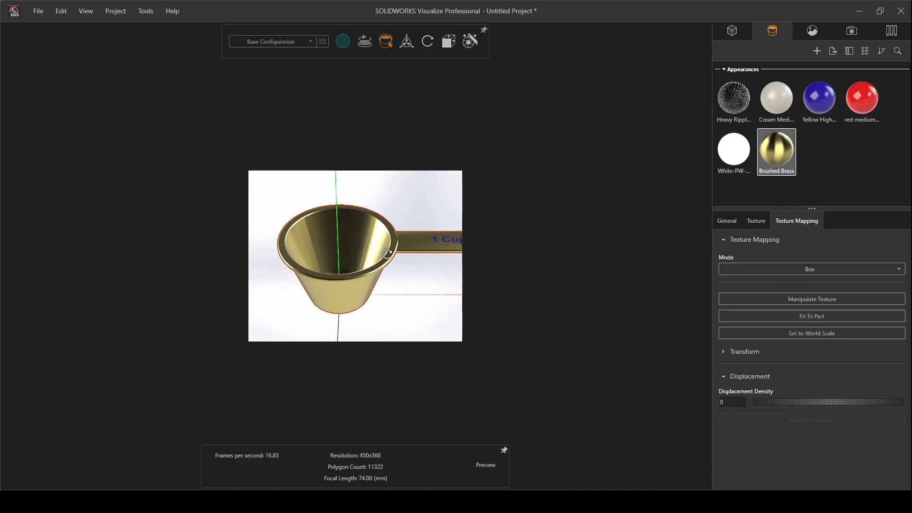
middle_drag(386, 241, 404, 313)
mouse_move(378, 269)
middle_down()
mouse_move(347, 257)
mouse_move(364, 260)
mouse_move(390, 234)
mouse_move(367, 263)
middle_up()
scroll(364, 260, up, 4)
scroll(367, 264, down, 4)
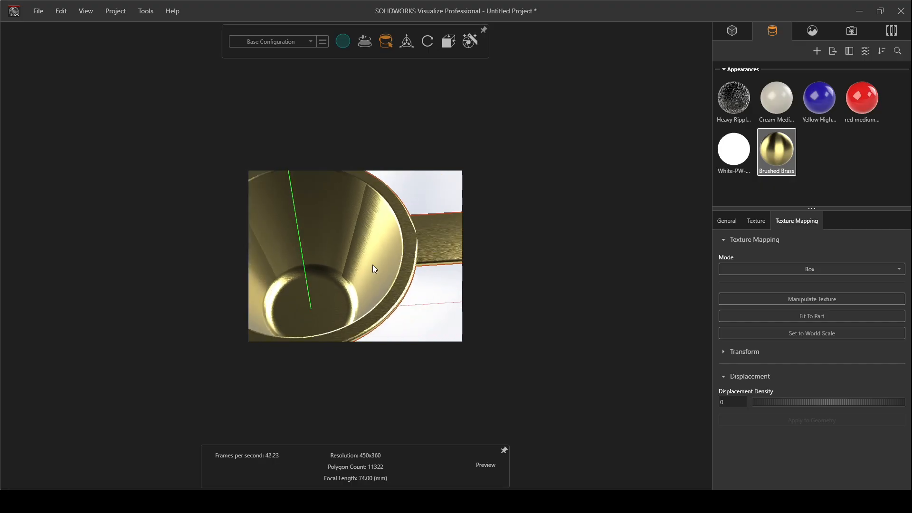
- Try Radial mapping on the Brushed Brass, examine the cup's floor, and start manipulating the texture
click(792, 269)
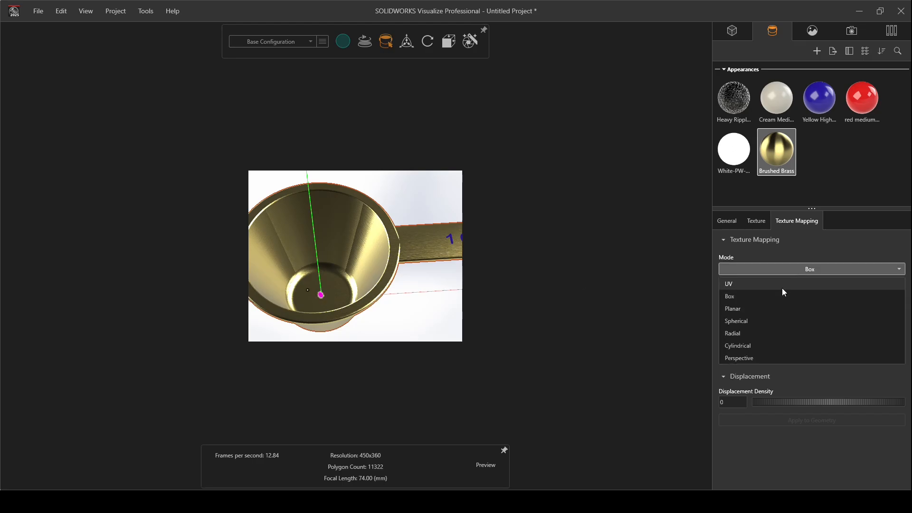
click(765, 333)
scroll(346, 259, up, 4)
drag(351, 263, 342, 343)
scroll(375, 283, up, 5)
mouse_move(342, 343)
middle_down()
mouse_move(375, 283)
mouse_move(341, 306)
middle_up()
drag(341, 306, 360, 272)
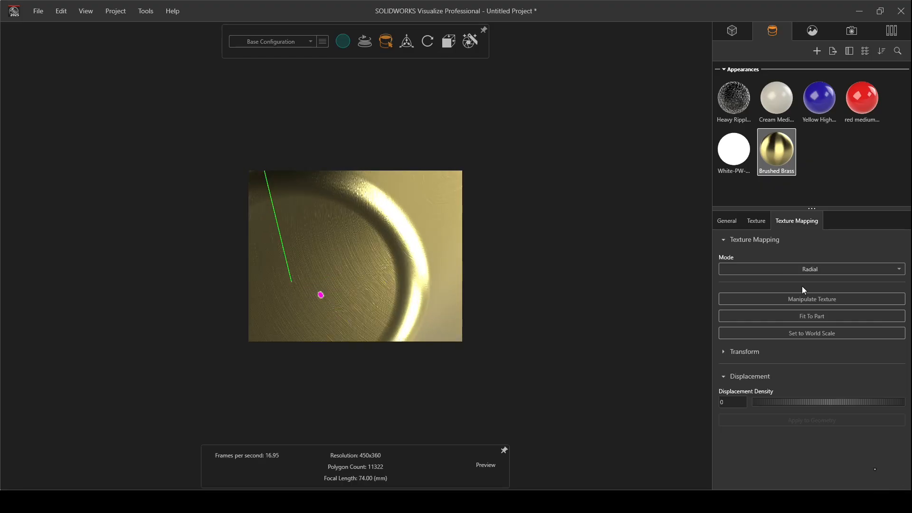
click(819, 298)
scroll(374, 251, down, 5)
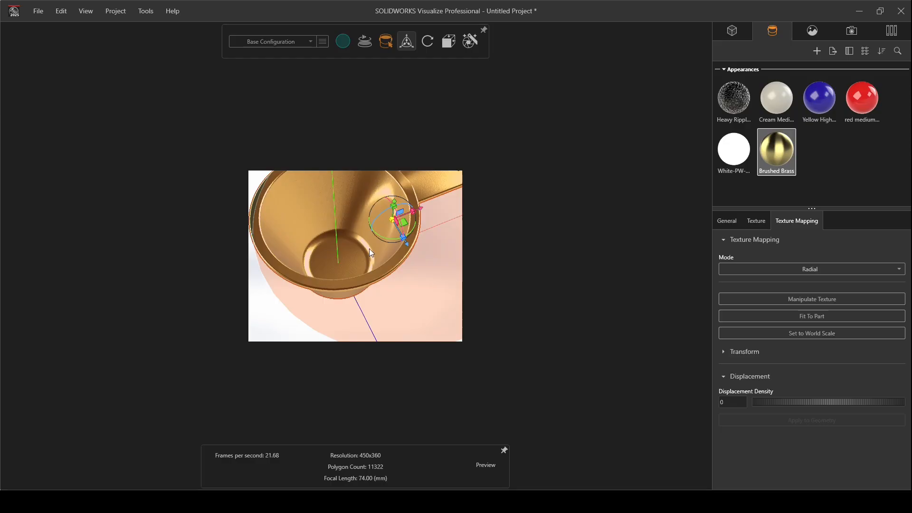
scroll(400, 220, up, 2)
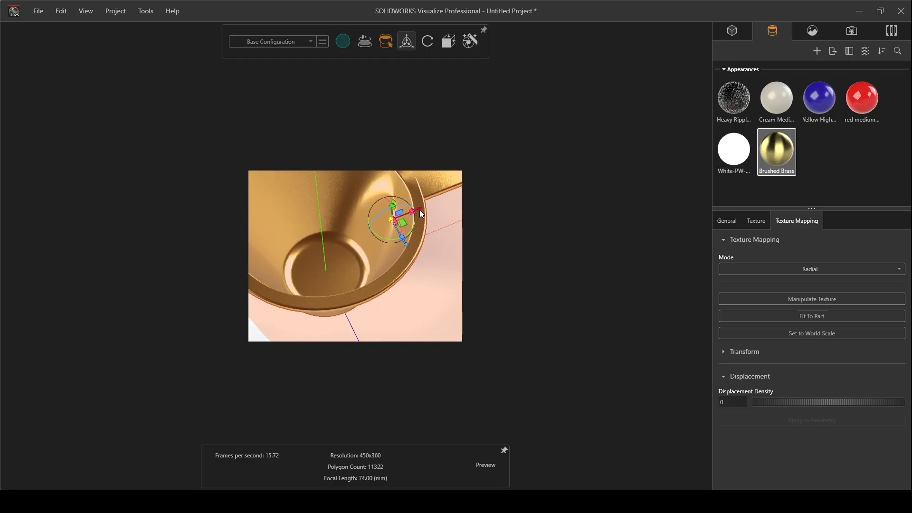
- Set the Brushed Brass texture mapping mode to Radial and check the grain on the cup's floor
click(793, 269)
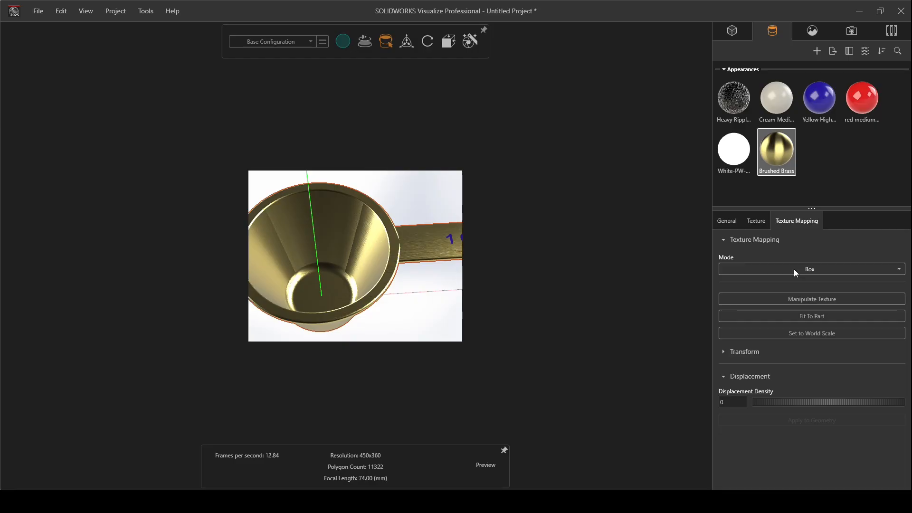
click(793, 269)
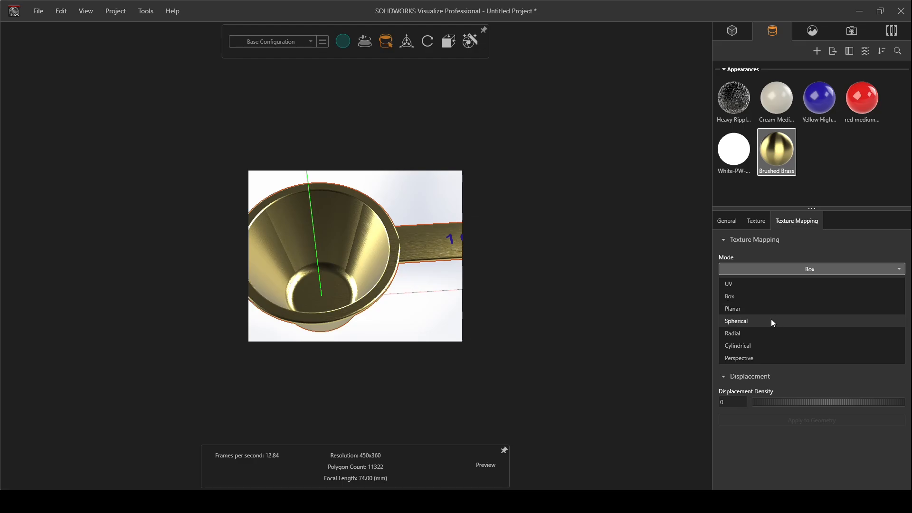
click(765, 333)
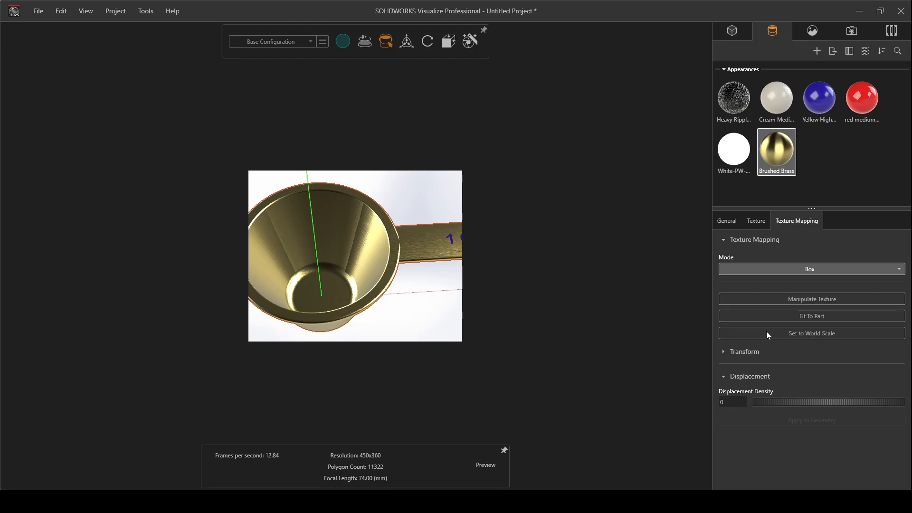
scroll(333, 253, up, 4)
middle_drag(334, 280, 340, 346)
scroll(376, 287, up, 5)
scroll(375, 280, up, 1)
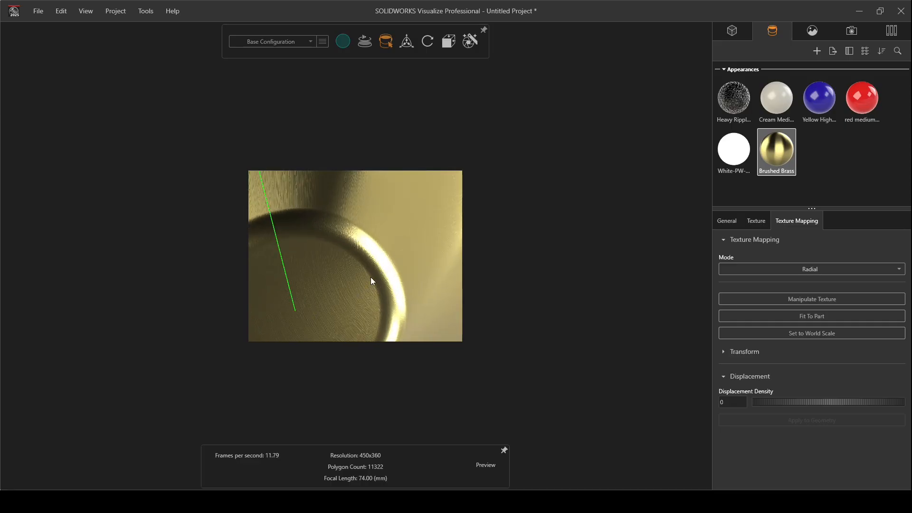
scroll(375, 275, down, 2)
scroll(337, 309, up, 4)
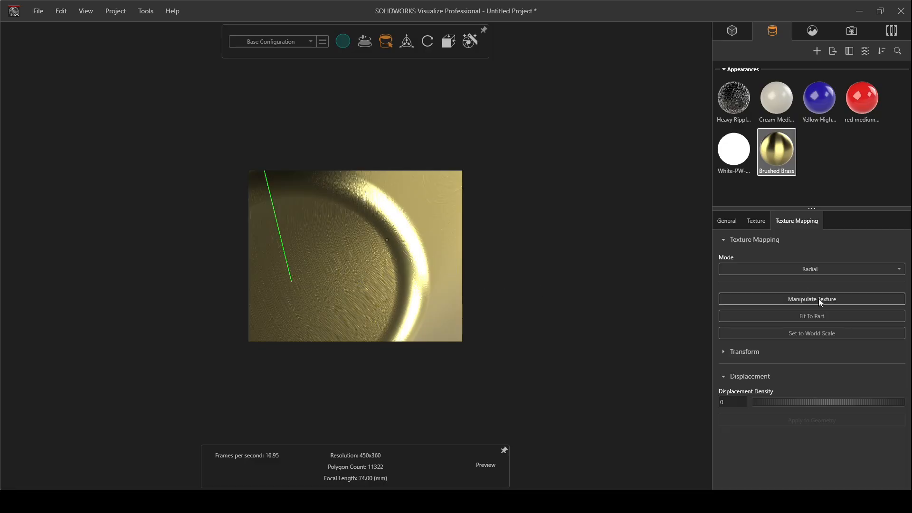
- Manipulate the radial brass texture by moving its origin to the centre of the cup, and leave texture manipulation
drag(365, 214, 404, 304)
mouse_move(336, 209)
mouse_down()
mouse_move(339, 279)
mouse_move(368, 311)
mouse_up()
drag(459, 222, 458, 223)
click(819, 299)
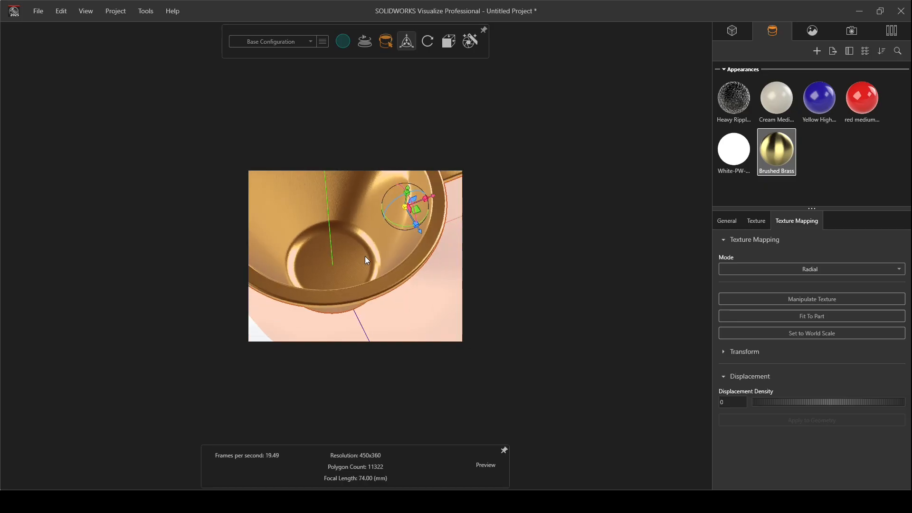
scroll(378, 237, up, 2)
drag(421, 214, 363, 258)
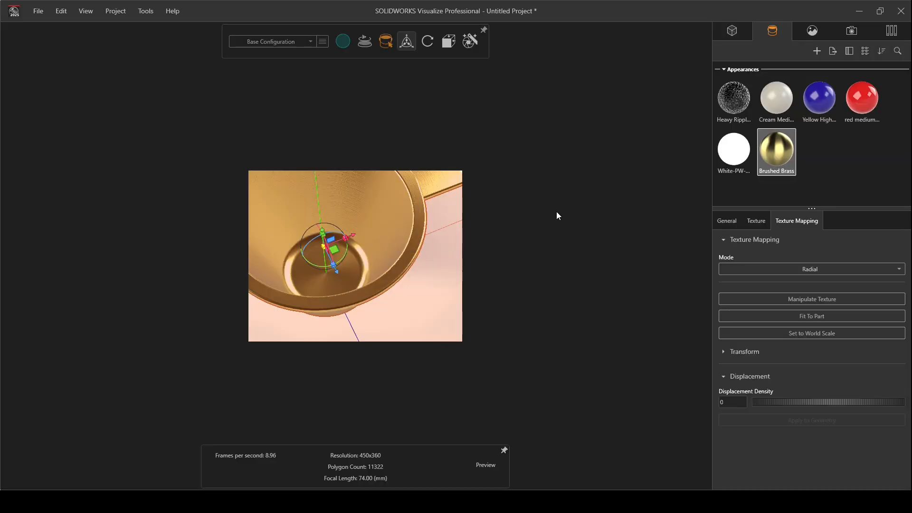
click(411, 48)
- Inspect the radial brushing on the cup's floor and inner walls
drag(401, 234, 400, 274)
scroll(398, 270, down, 4)
scroll(301, 218, up, 6)
scroll(349, 230, up, 2)
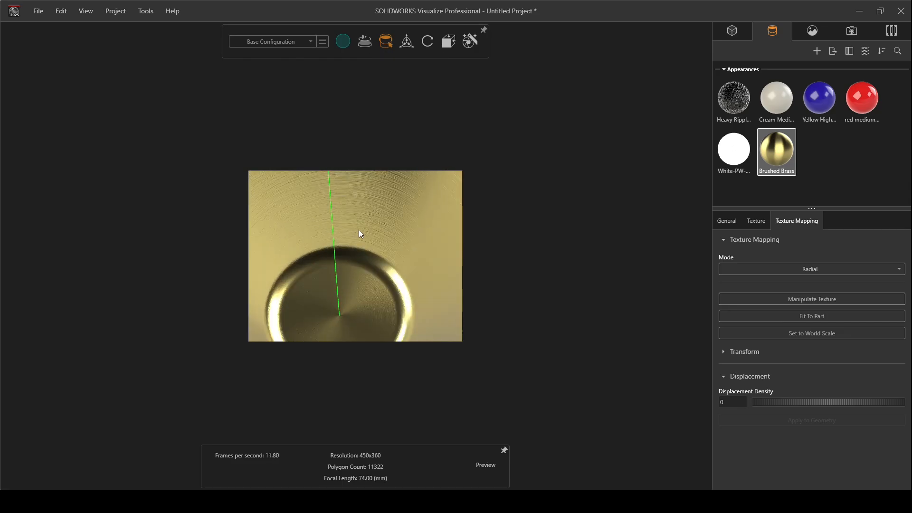
mouse_move(349, 230)
mouse_down()
mouse_move(366, 206)
mouse_move(366, 178)
mouse_move(363, 233)
mouse_up()
scroll(363, 234, down, 3)
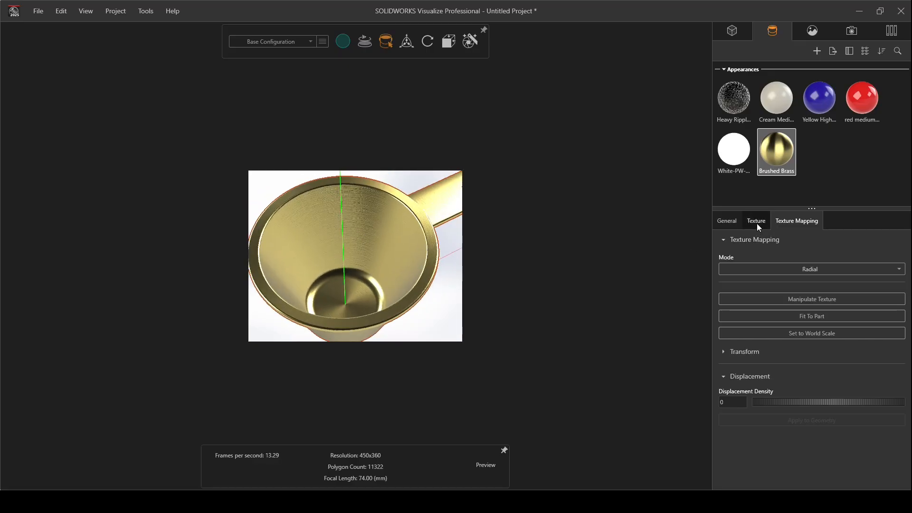
- Set the Brushed Brass normal texture's tiling to 10 in both U and V and check the finer grain
click(756, 224)
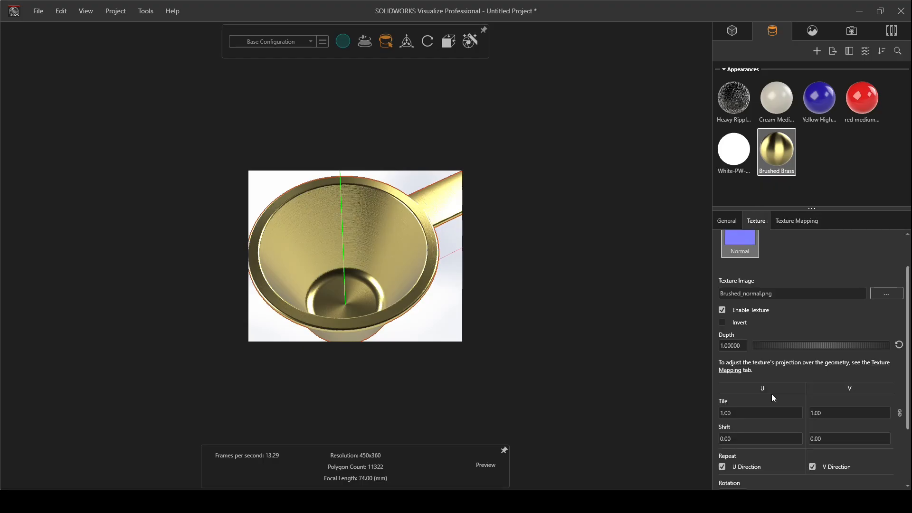
scroll(771, 394, down, 1)
click(741, 393)
text(10)
key(Tab)
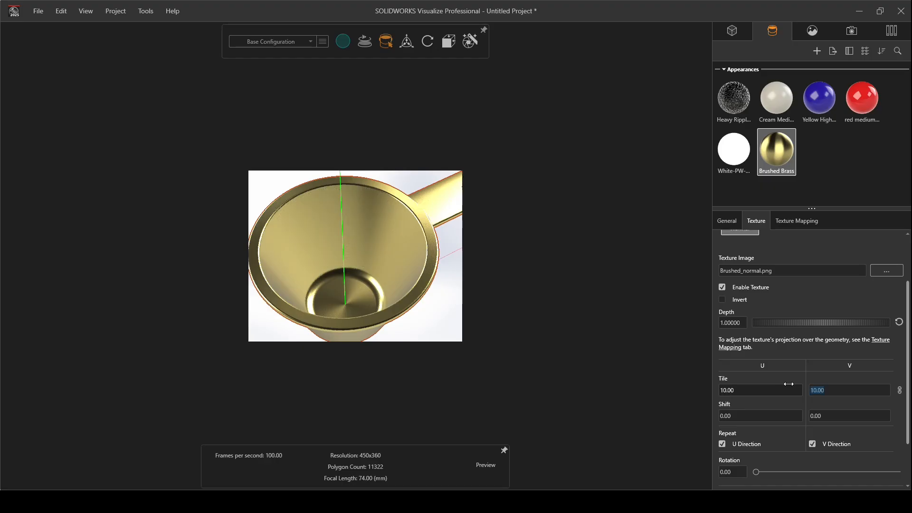
scroll(369, 249, up, 10)
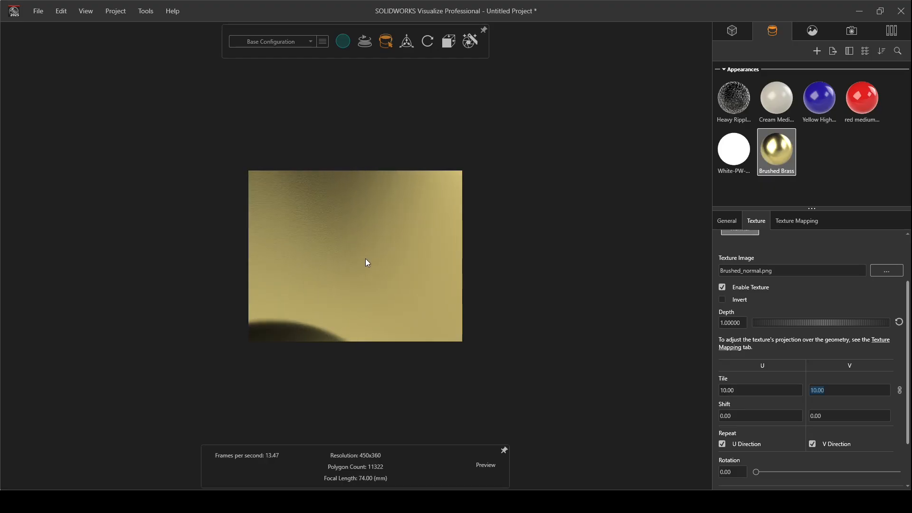
- Set the Brushed Brass normal texture's tiling to 1 and 0.1 in both U and V to compare the coarser grain
scroll(367, 261, down, 8)
scroll(413, 263, up, 4)
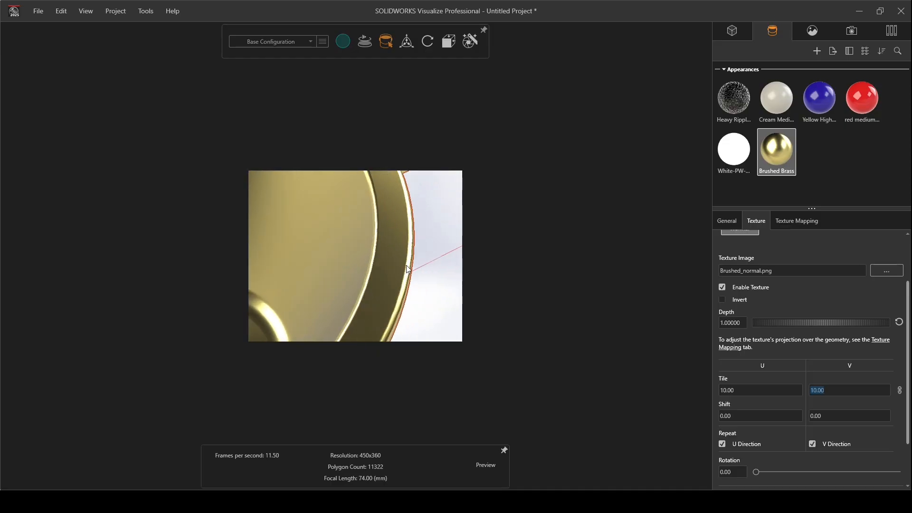
scroll(380, 280, up, 2)
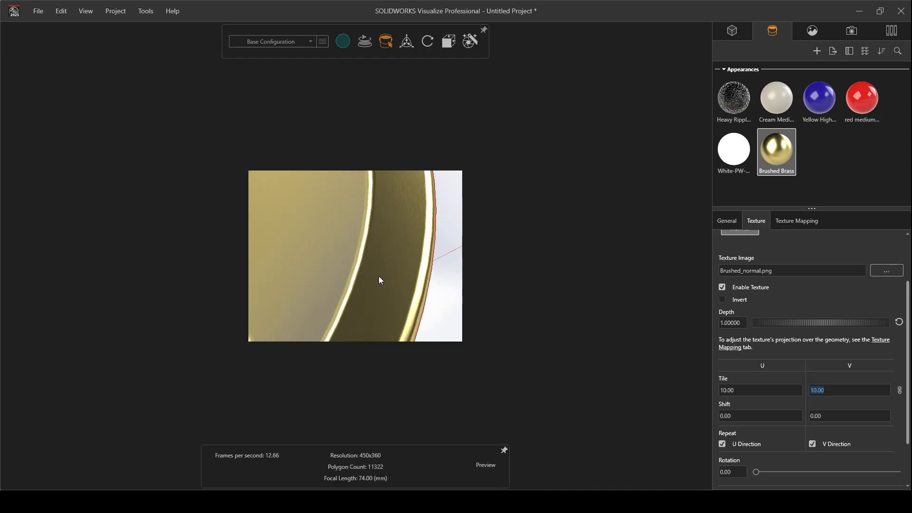
click(755, 390)
text(1)
key(Tab)
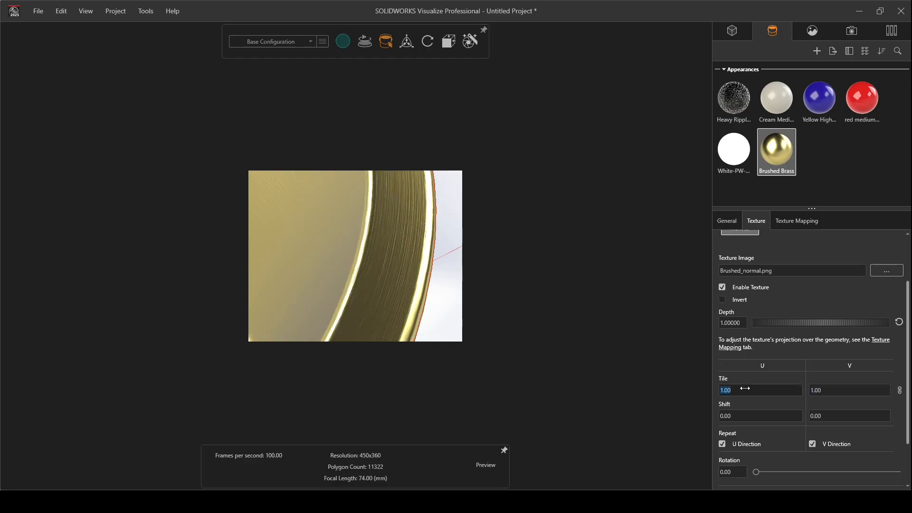
text(0.)
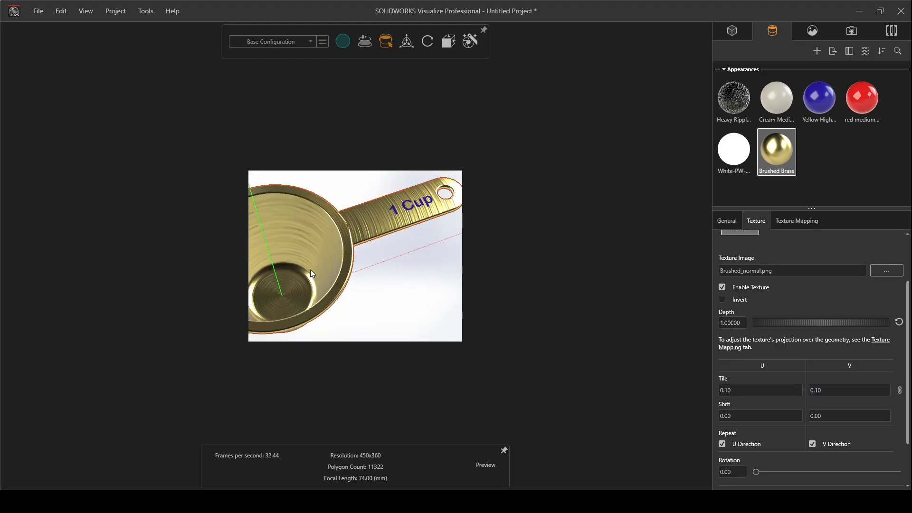
click(741, 390)
text(10)
drag(371, 198, 398, 246)
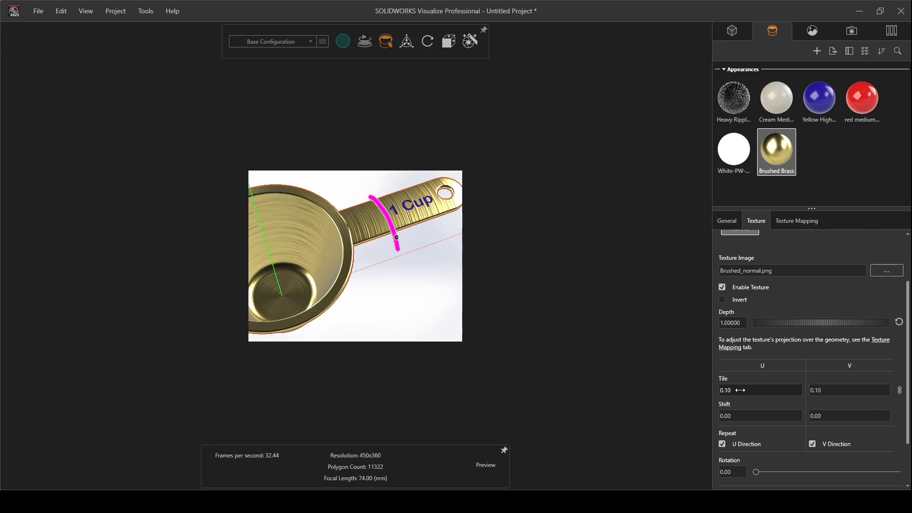
mouse_move(398, 177)
mouse_down()
mouse_move(426, 232)
mouse_move(441, 217)
mouse_up()
drag(361, 201, 380, 233)
key(ctrl+z)
key(ctrl+z)
key(ctrl+z)
key(ctrl+z)
drag(366, 241, 429, 210)
drag(354, 228, 408, 202)
drag(372, 235, 425, 202)
- Set the normal texture's tiling to 10 in both U and V and switch the texture mapping mode to Planar
click(740, 390)
text(10)
key(Tab)
scroll(446, 260, up, 5)
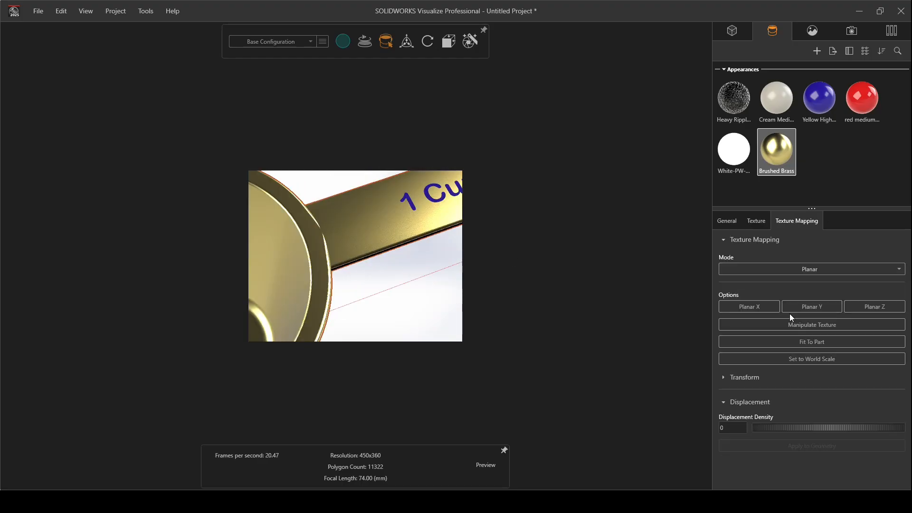
- Start manipulating the planar brass texture and move its origin from the cup's floor onto the handle
click(789, 324)
click(790, 324)
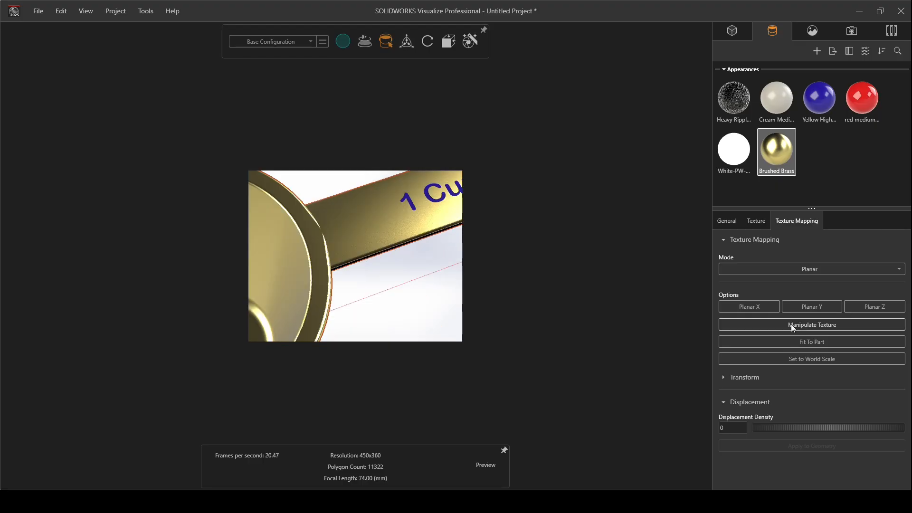
click(790, 324)
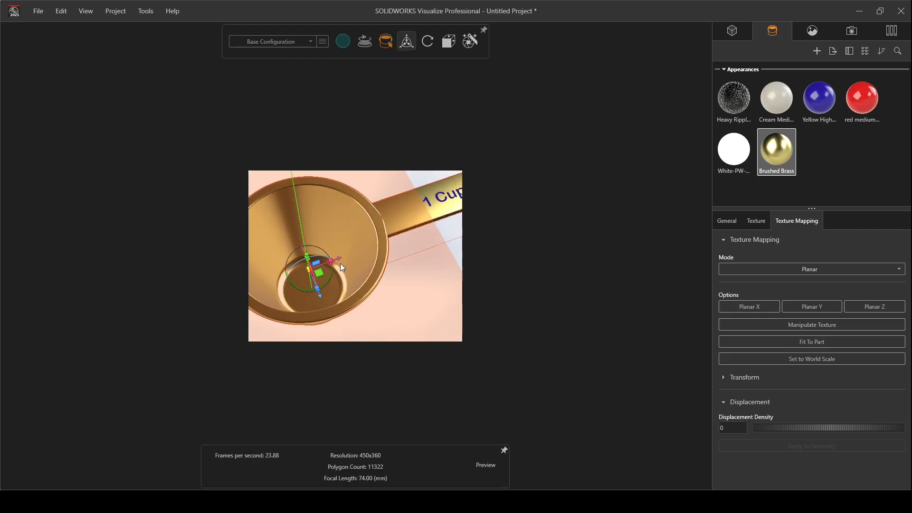
drag(318, 271, 416, 215)
scroll(432, 215, up, 4)
scroll(365, 219, up, 4)
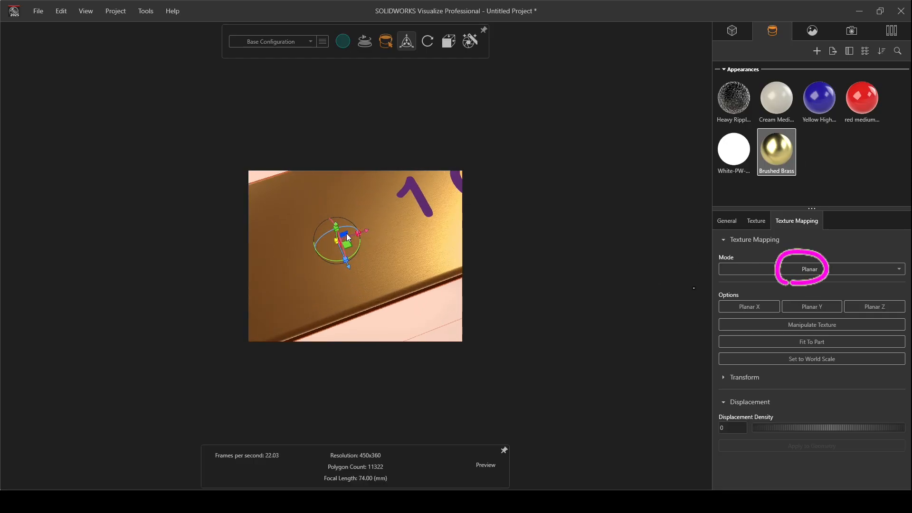
- Rotate the planar texture so the brushed grain runs along the handle, and leave texture manipulation
scroll(361, 245, up, 3)
drag(358, 257, 377, 235)
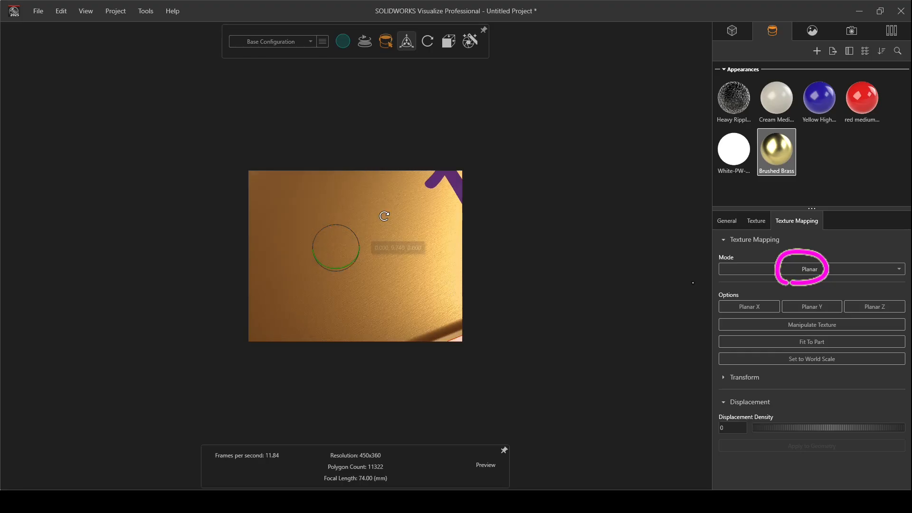
mouse_move(359, 266)
mouse_down()
mouse_move(309, 285)
mouse_move(304, 267)
mouse_move(343, 282)
mouse_move(362, 260)
mouse_move(378, 261)
mouse_up()
scroll(368, 285, down, 3)
scroll(379, 276, up, 4)
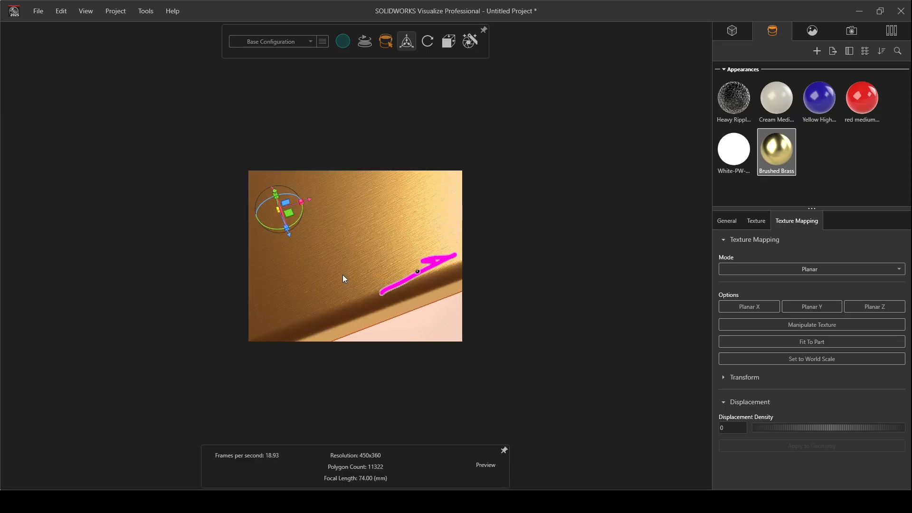
drag(293, 226, 288, 229)
scroll(357, 265, down, 4)
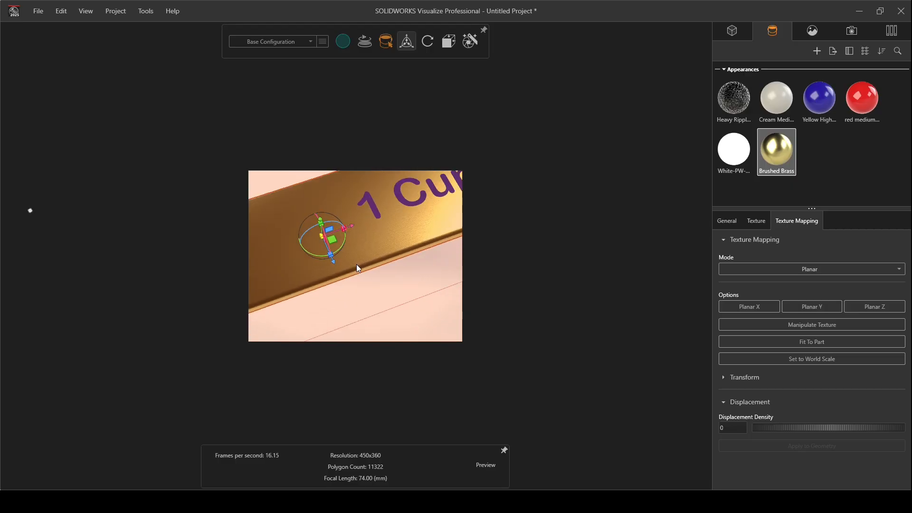
scroll(356, 266, down, 2)
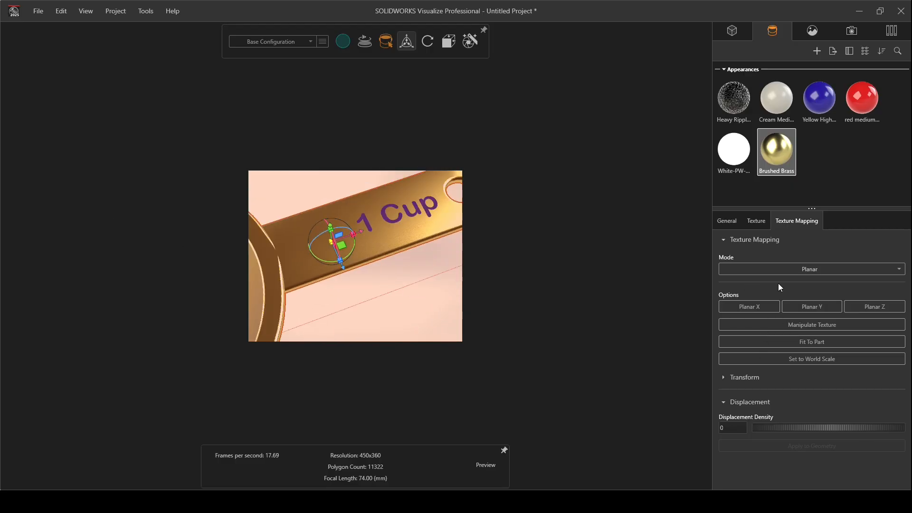
click(403, 43)
- Inspect the planar brushing on the handle, cup rim, inner wall and floor
scroll(351, 261, up, 3)
scroll(351, 258, down, 5)
scroll(341, 269, down, 2)
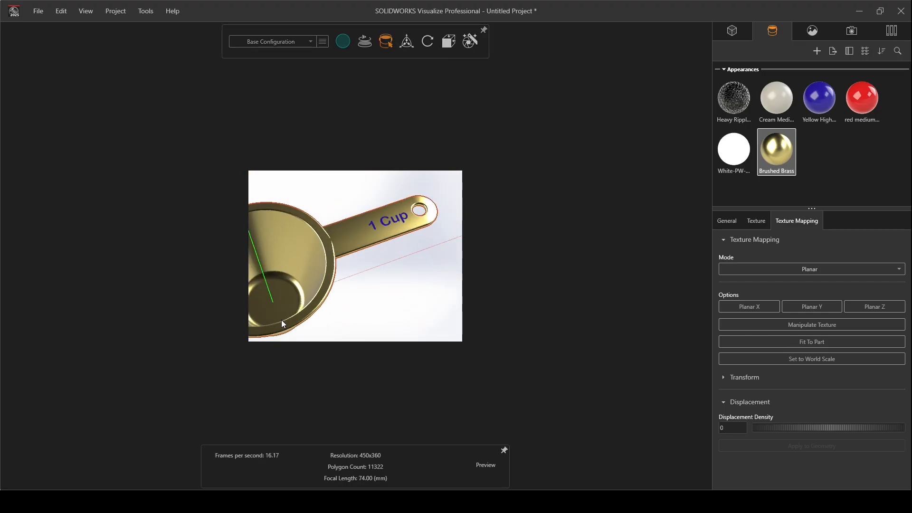
scroll(284, 313, up, 5)
middle_drag(288, 298, 403, 285)
scroll(349, 280, up, 2)
scroll(397, 284, down, 4)
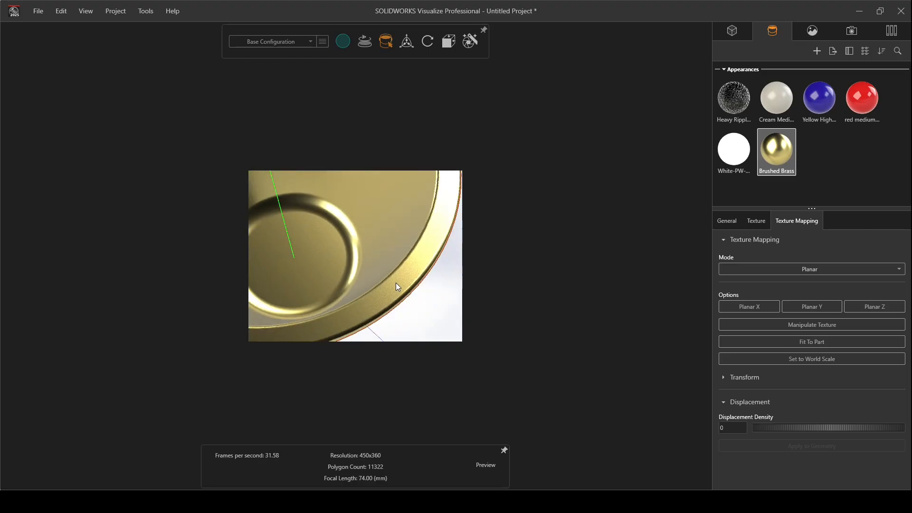
- Set the normal texture's tiling to 0.1 in both U and V and check the planar grain on the handle and cup
click(752, 225)
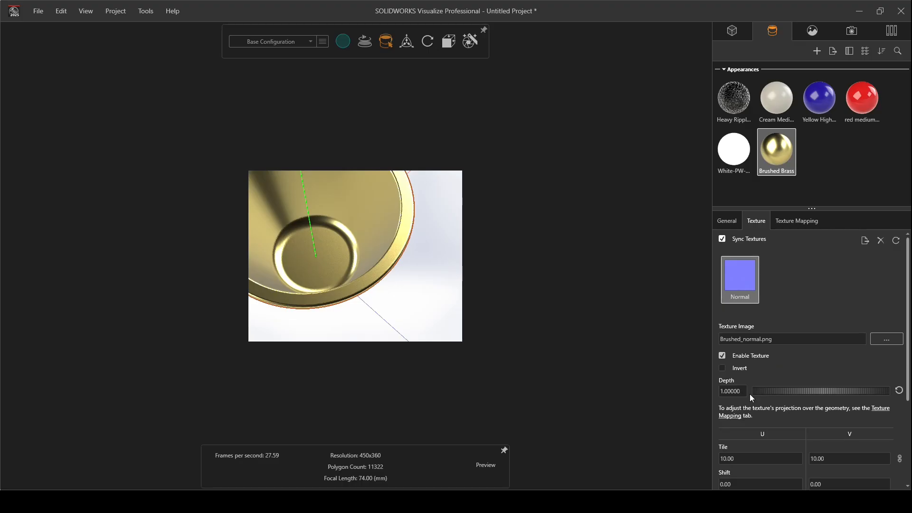
scroll(765, 416, down, 1)
scroll(765, 416, down, 2)
click(761, 368)
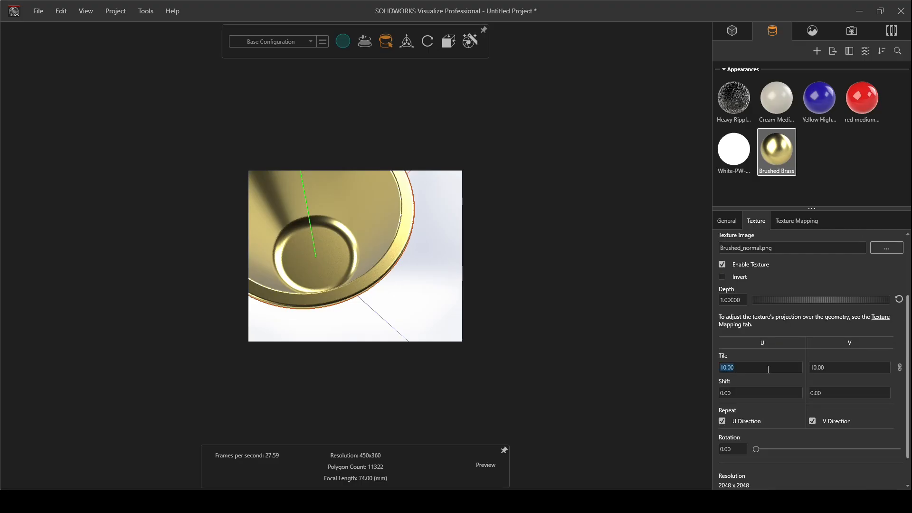
text(0.1)
key(Tab)
drag(331, 264, 341, 231)
middle_drag(341, 231, 285, 281)
scroll(389, 207, up, 5)
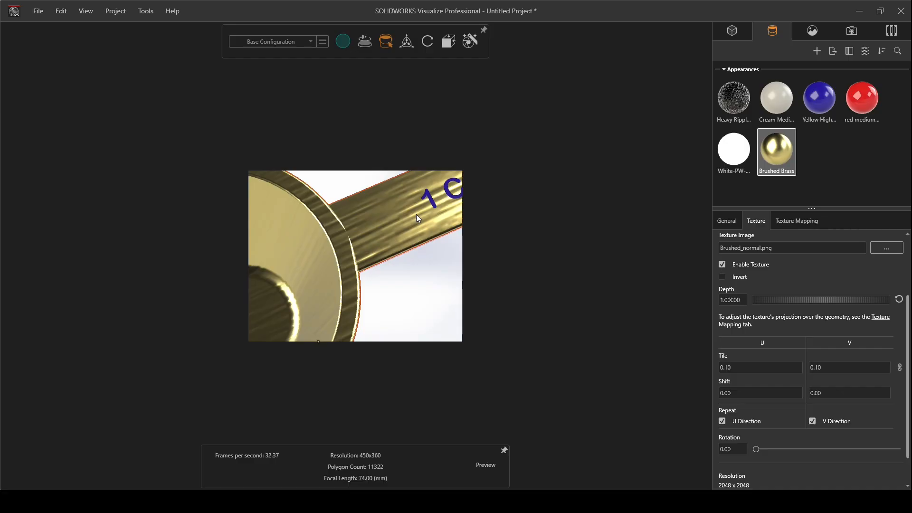
scroll(416, 214, down, 5)
mouse_move(306, 272)
middle_down()
mouse_move(309, 288)
mouse_move(325, 250)
middle_up()
scroll(355, 249, down, 2)
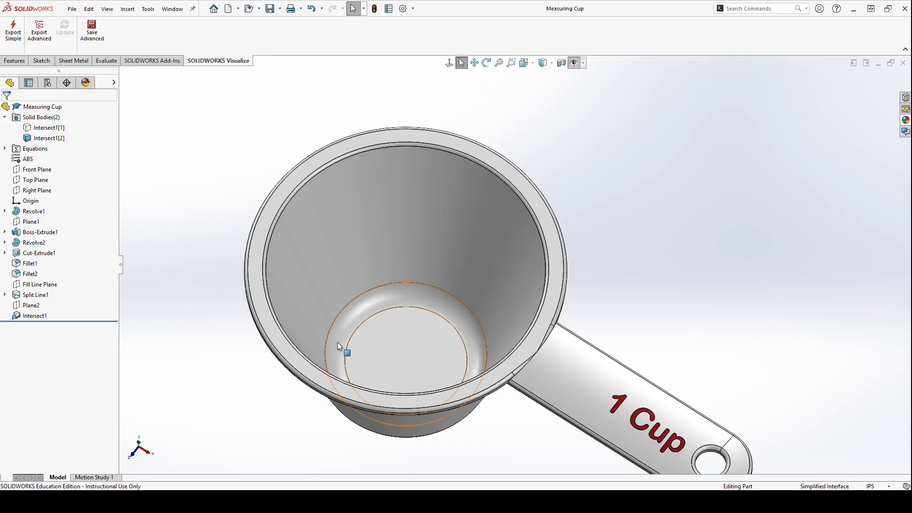
- In SOLIDWORKS, open the measuring cup's White PW-MT11150 appearance for editing and clear its selected geometry
middle_drag(342, 350, 408, 199)
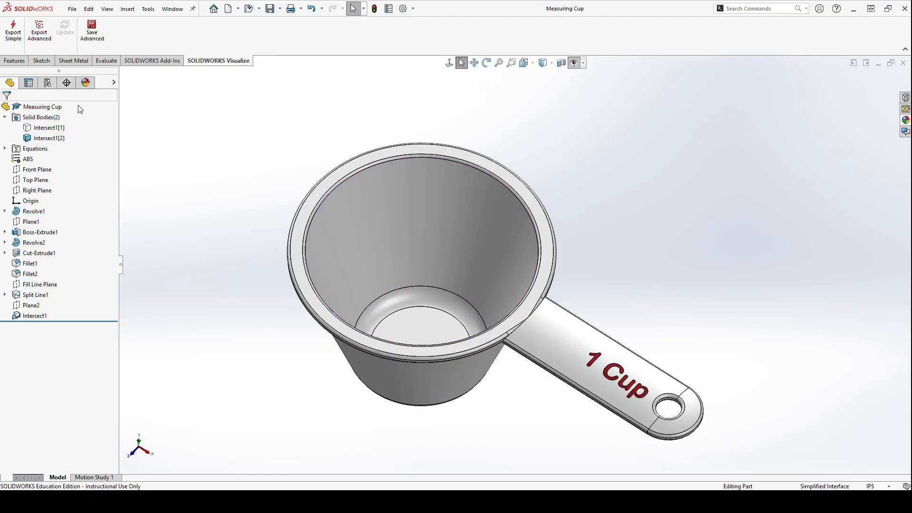
click(86, 83)
right_click(62, 141)
click(98, 160)
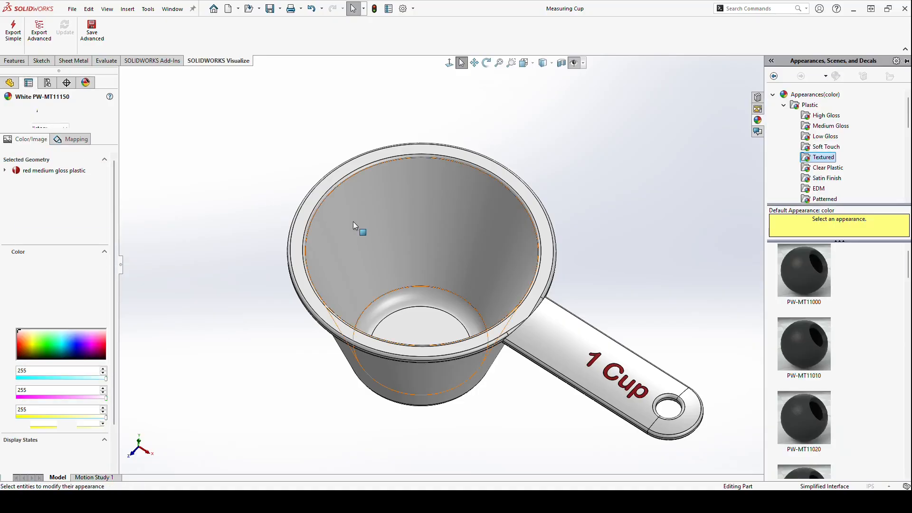
click(792, 95)
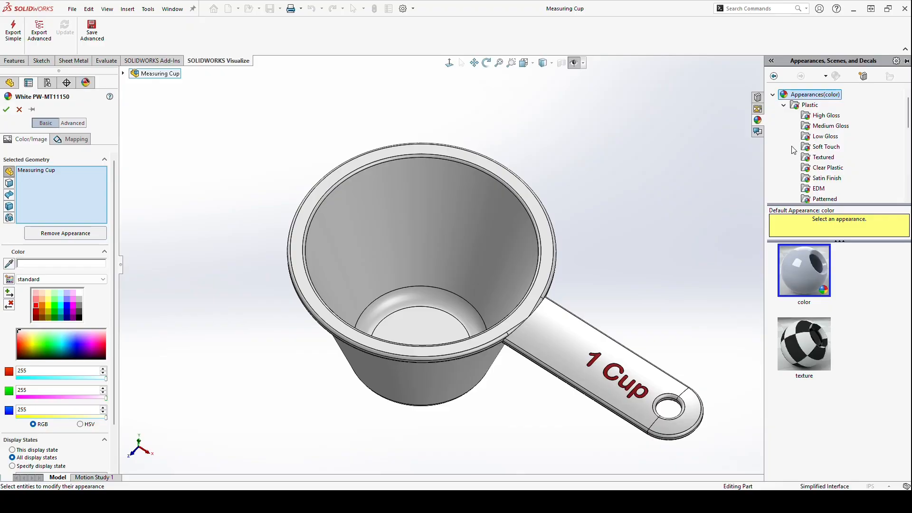
right_click(30, 172)
click(57, 179)
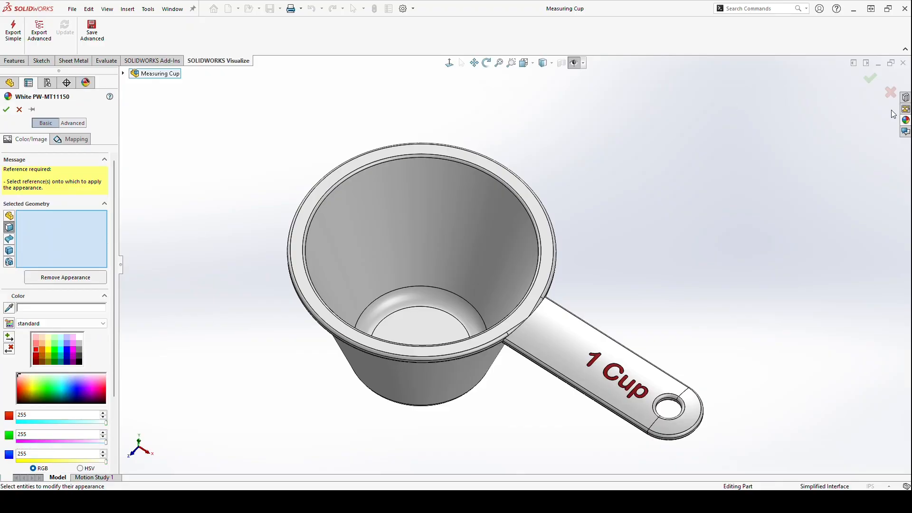
- Choose the checkered texture appearance and apply it to the cup's inner wall, floor fillet and floor faces
click(905, 120)
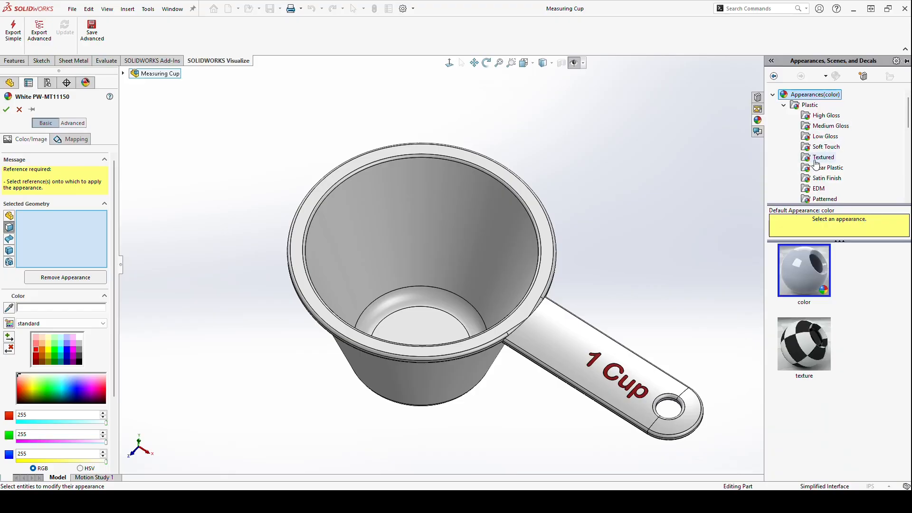
click(804, 350)
drag(805, 350, 466, 235)
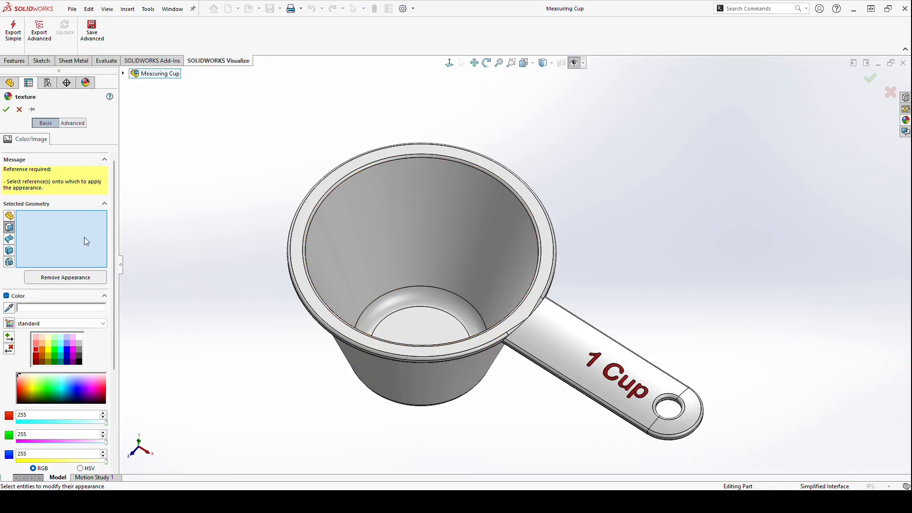
click(388, 233)
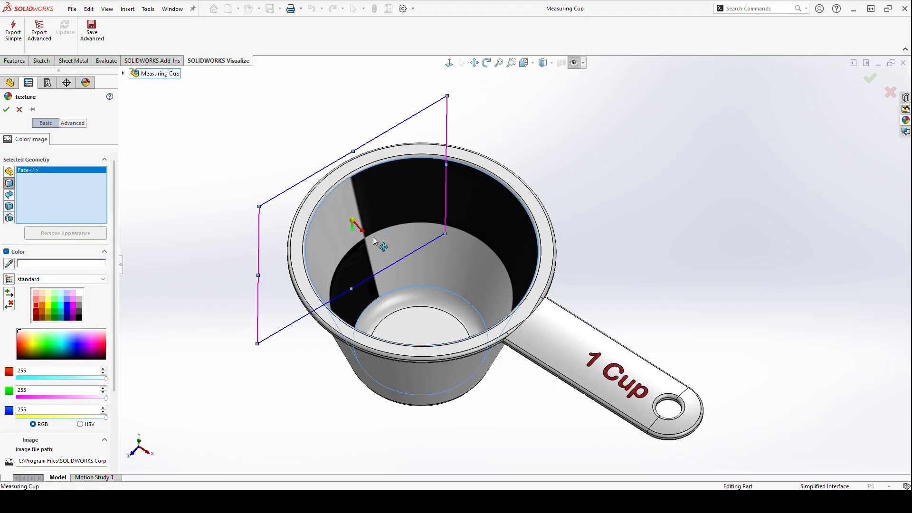
click(423, 301)
click(444, 326)
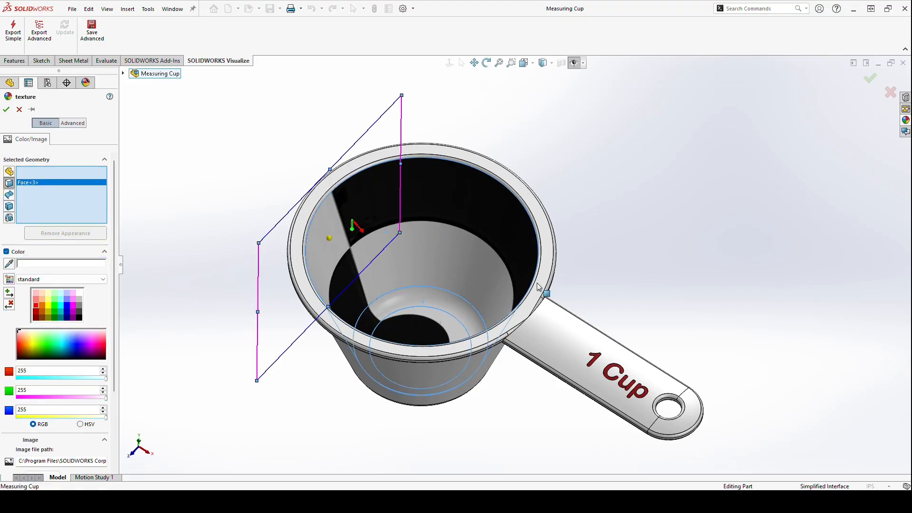
- Add the rim's inner rounded edge, flat top and outer rounded edge faces to the texture's selected geometry
scroll(557, 269, down, 2)
scroll(559, 272, down, 4)
click(468, 261)
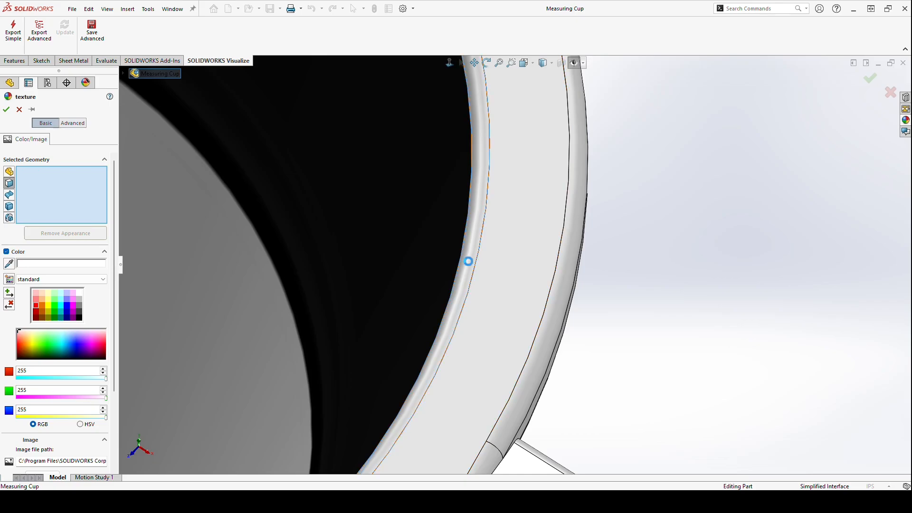
click(505, 265)
click(555, 284)
scroll(591, 297, up, 8)
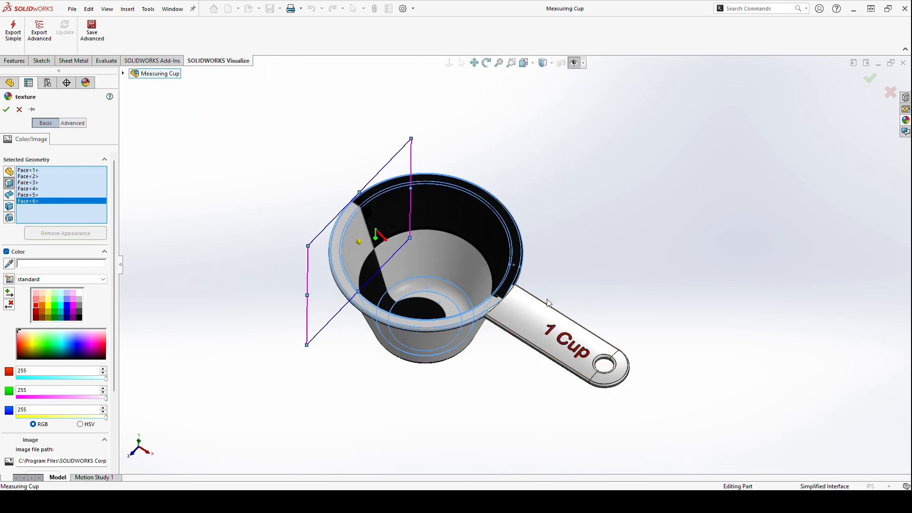
- Add the rim's outer side and underside faces and the cup's outer wall to the texture's selected geometry
middle_drag(503, 281, 519, 233)
scroll(492, 277, down, 8)
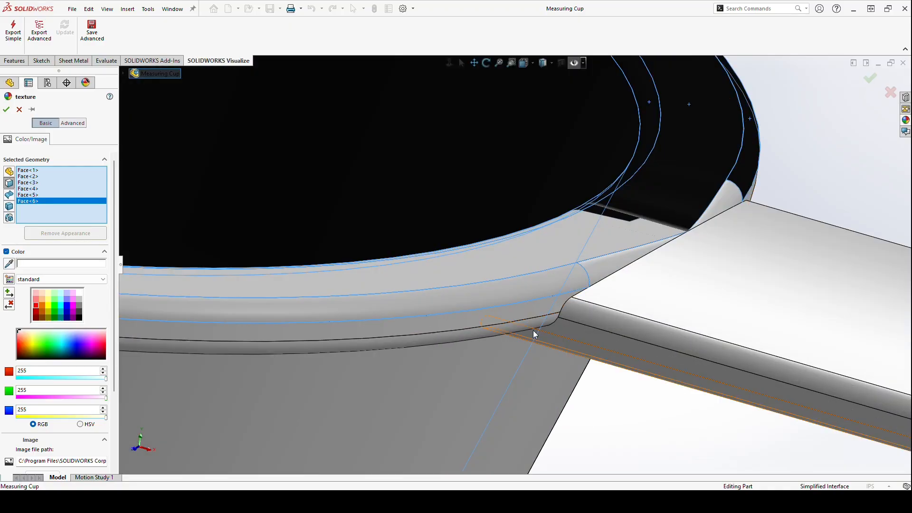
click(529, 312)
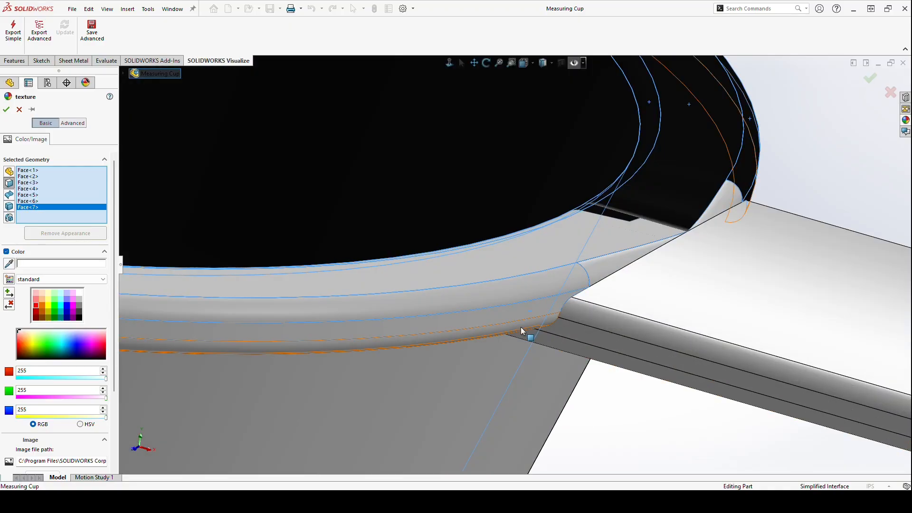
click(521, 327)
scroll(518, 332, up, 2)
middle_drag(517, 332, 495, 238)
scroll(500, 245, down, 5)
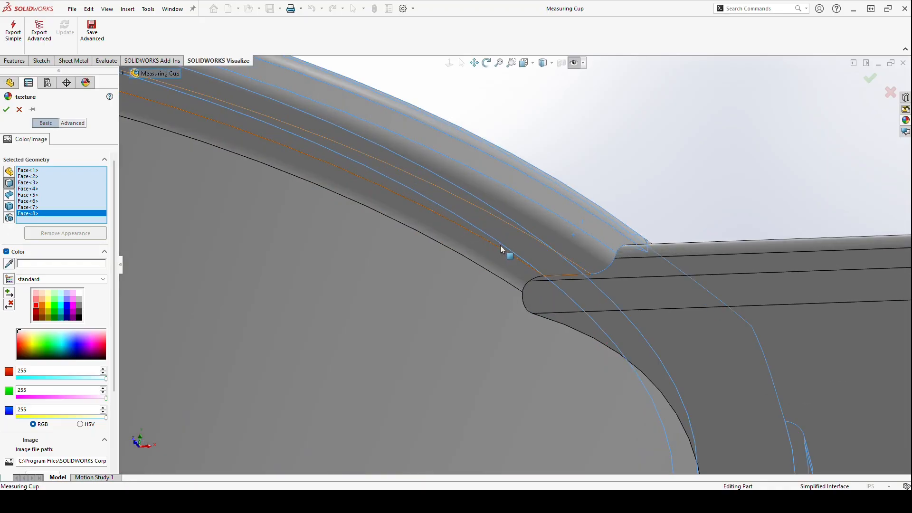
click(503, 240)
click(494, 258)
click(466, 302)
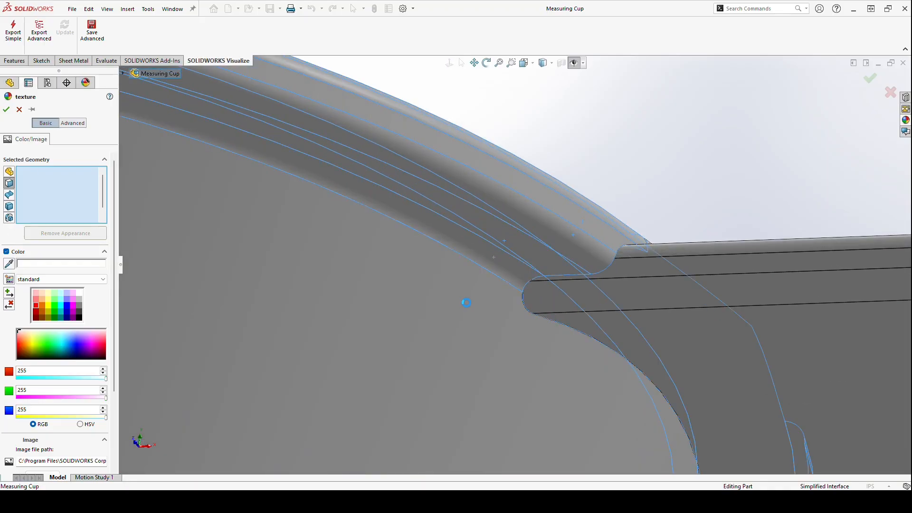
- Add the two faces at the outside base of the cup to the texture's selected geometry
scroll(467, 302, up, 4)
scroll(466, 305, up, 5)
scroll(469, 328, down, 3)
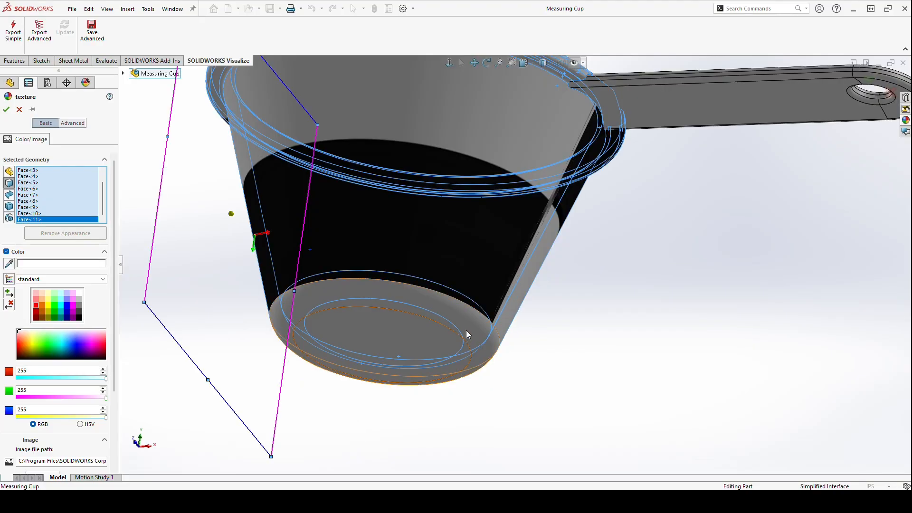
click(469, 326)
click(491, 329)
scroll(492, 329, up, 5)
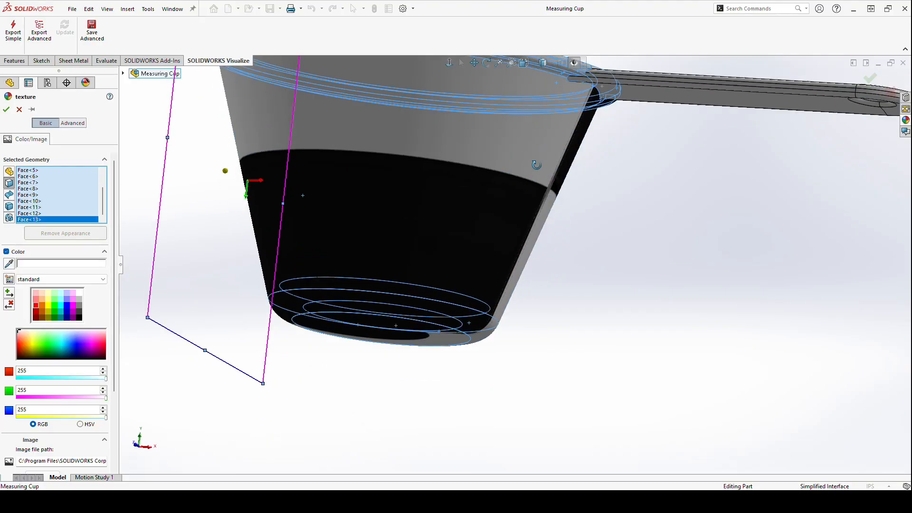
- Accept the checkered texture on the selected cup faces and save the measuring cup part
scroll(494, 193, down, 4)
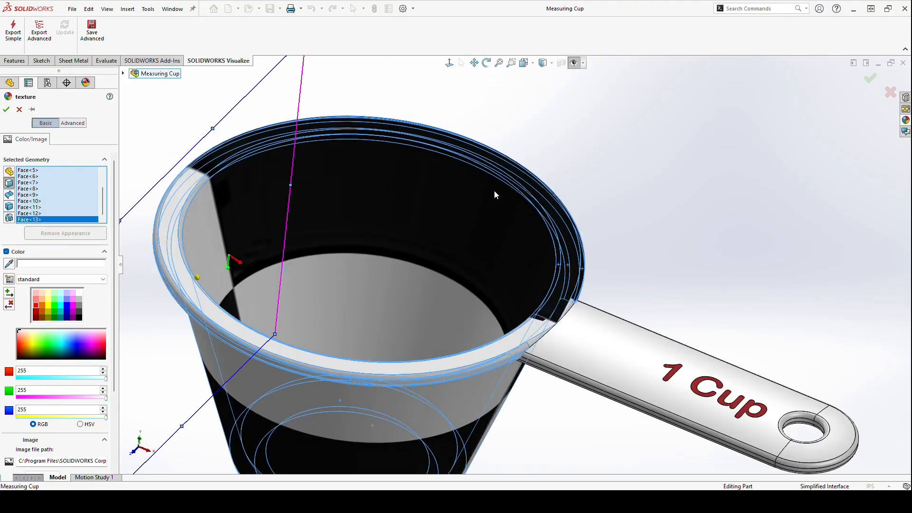
click(9, 111)
scroll(595, 260, down, 5)
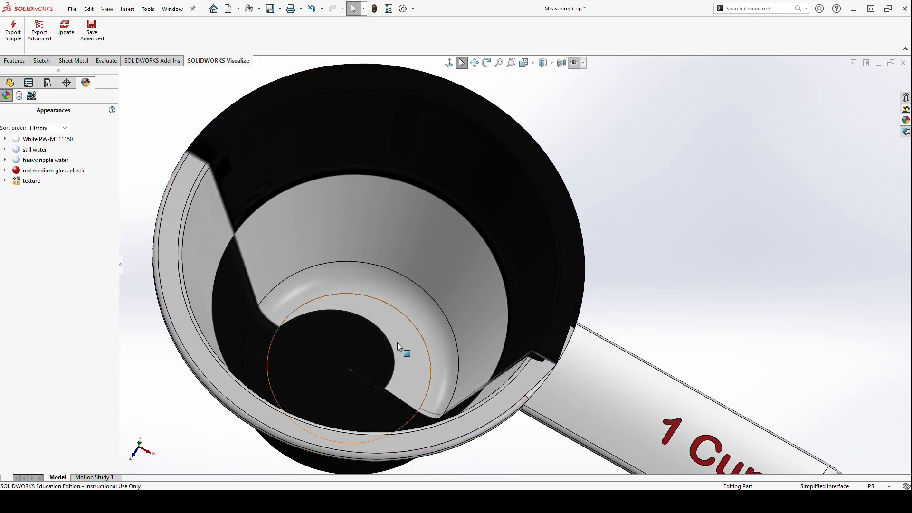
scroll(433, 309, up, 3)
scroll(602, 289, down, 4)
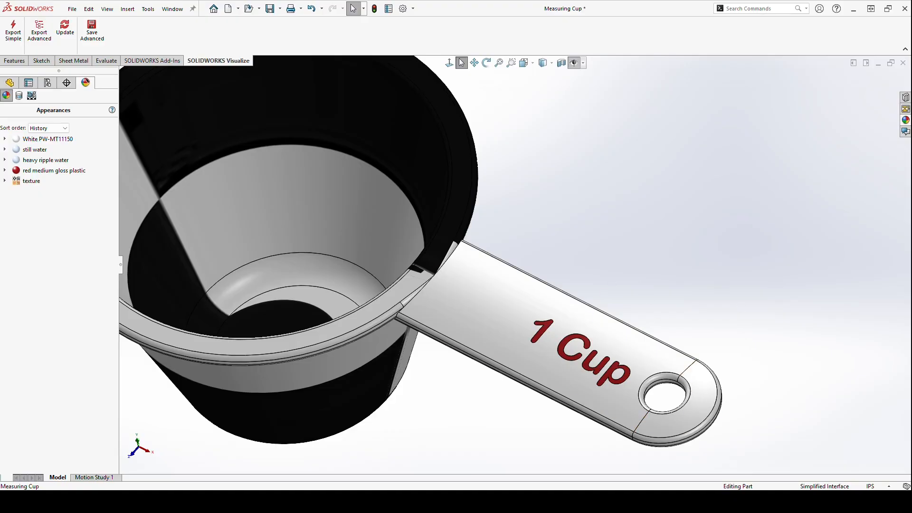
key(ctrl+s)
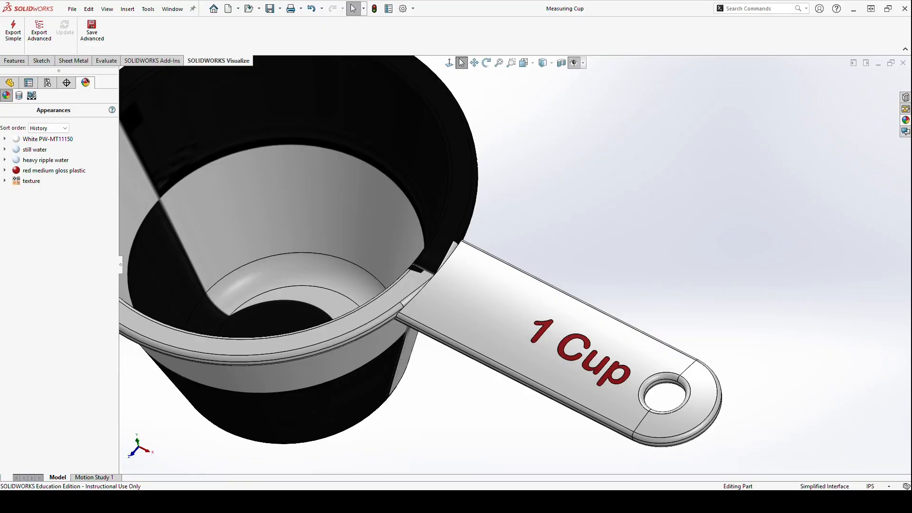
- Switch to SOLIDWORKS Visualize and re-import the modified Measuring Cup.SLDPRT source data
key(alt+Tab)
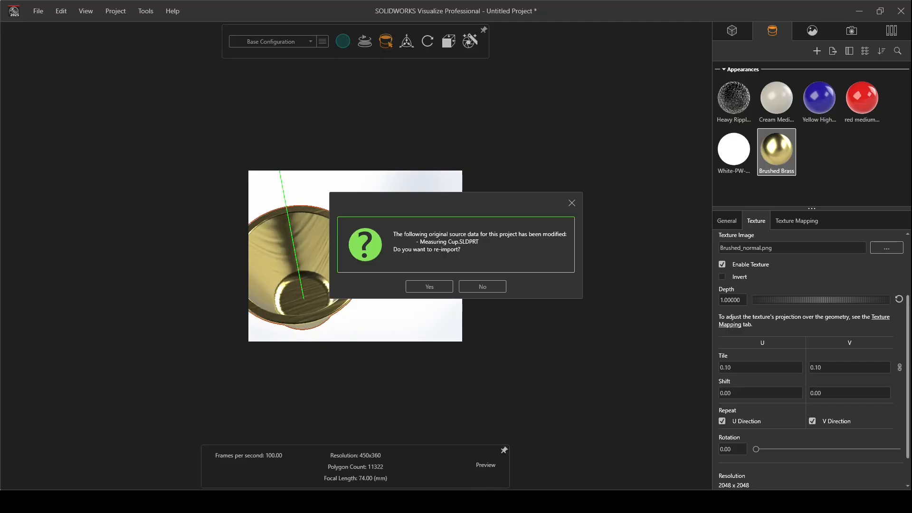
click(436, 287)
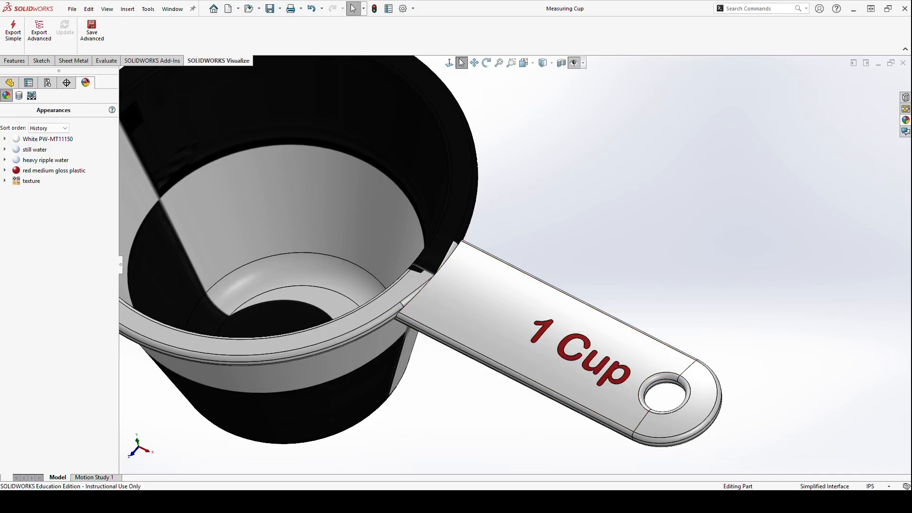
key(alt+Tab)
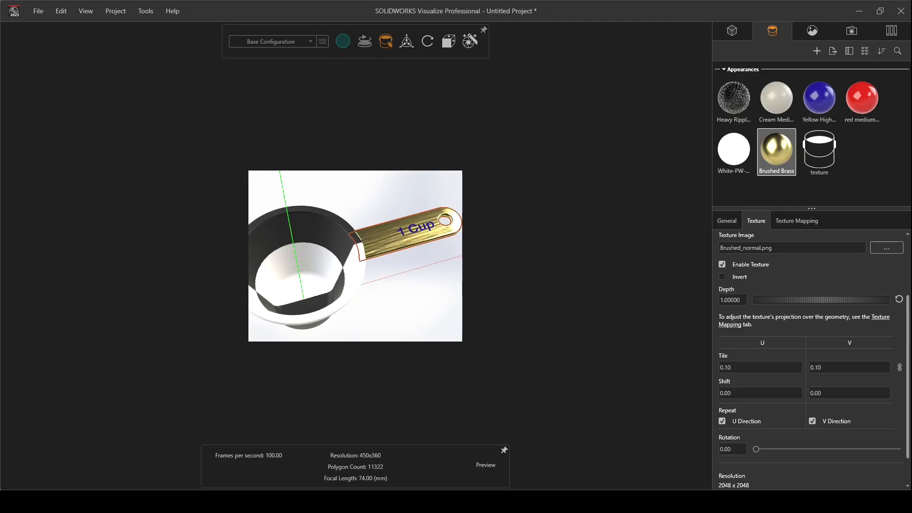
drag(407, 301, 315, 278)
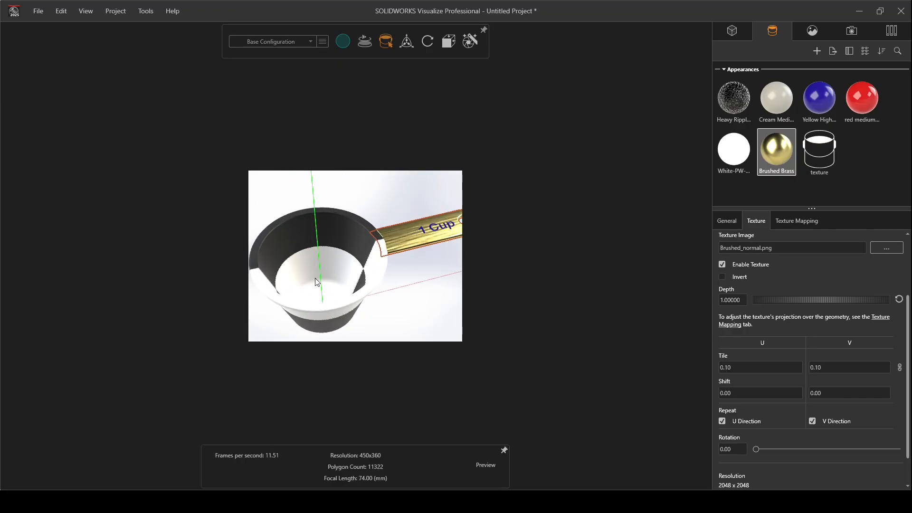
- Duplicate the Brushed Brass appearance and apply the copy to the cup body, replacing its checkered texture
right_click(782, 158)
mouse_move(788, 167)
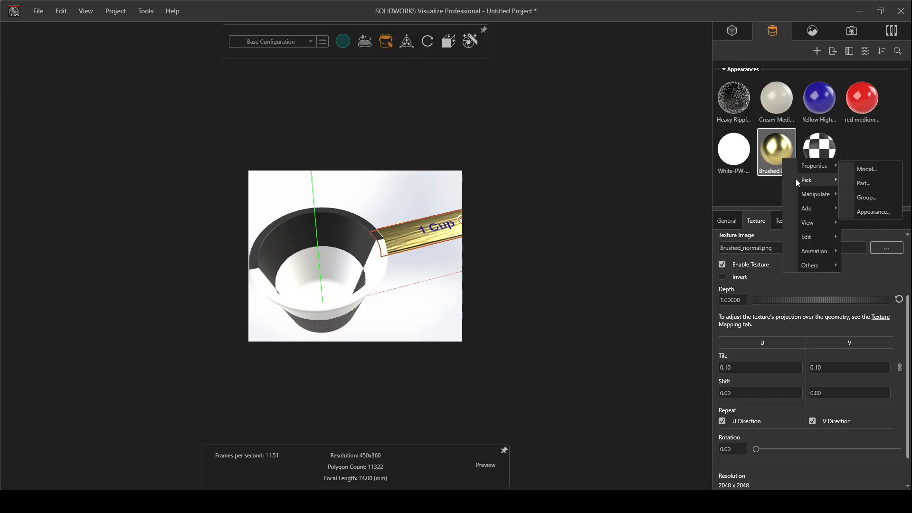
click(777, 151)
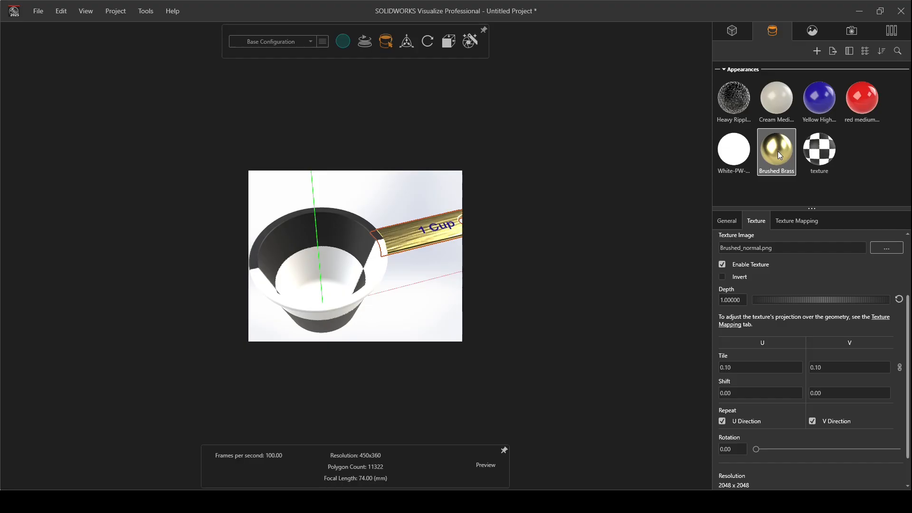
key(ctrl+v)
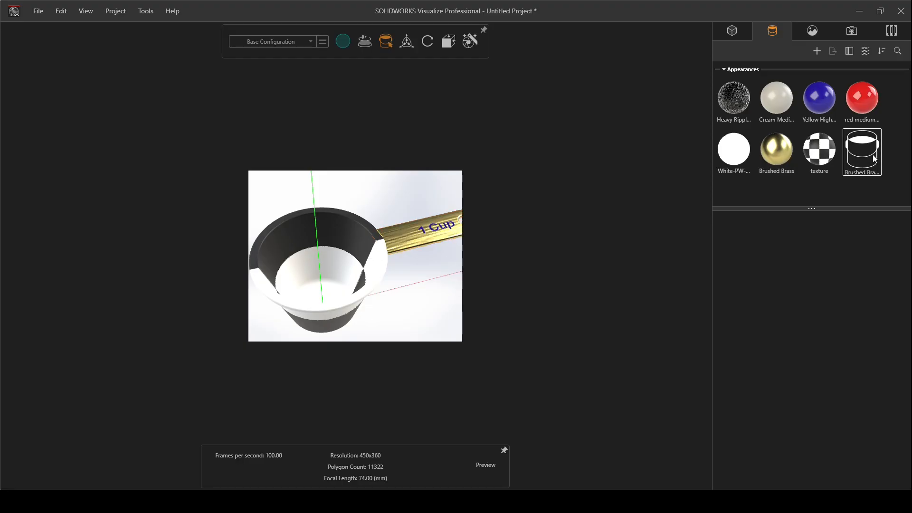
click(872, 155)
mouse_move(865, 151)
mouse_down()
mouse_move(407, 295)
mouse_move(353, 268)
mouse_move(358, 283)
mouse_move(340, 272)
mouse_move(351, 317)
mouse_up()
scroll(350, 306, up, 3)
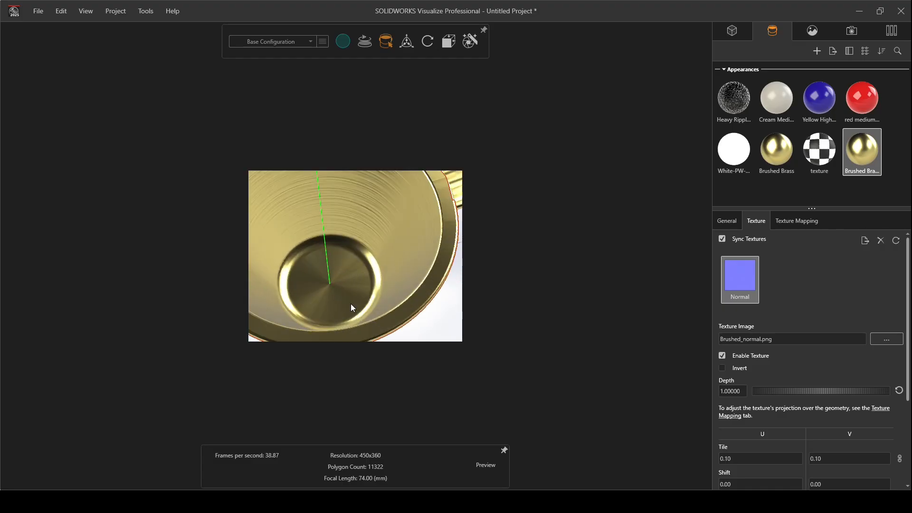
- Compare the texture mapping modes of the cup's copied brass appearance and the handle's original Brushed Brass
click(801, 223)
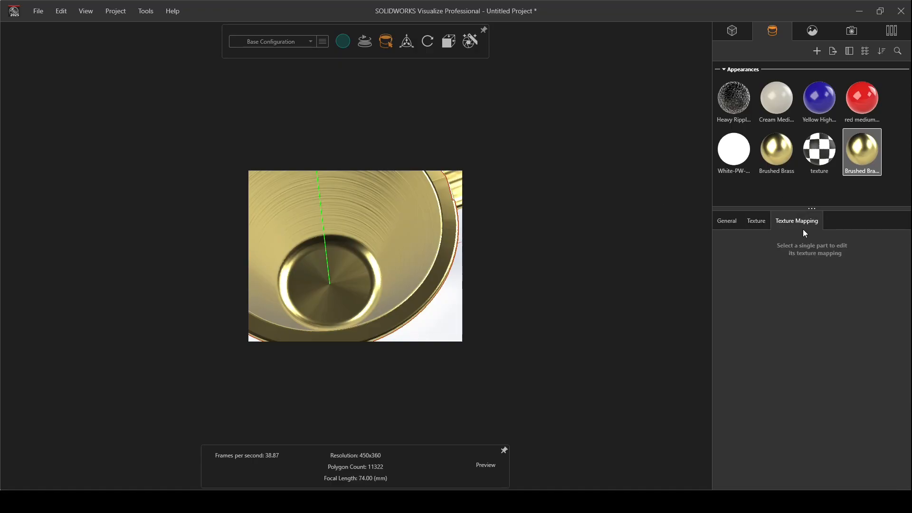
click(761, 225)
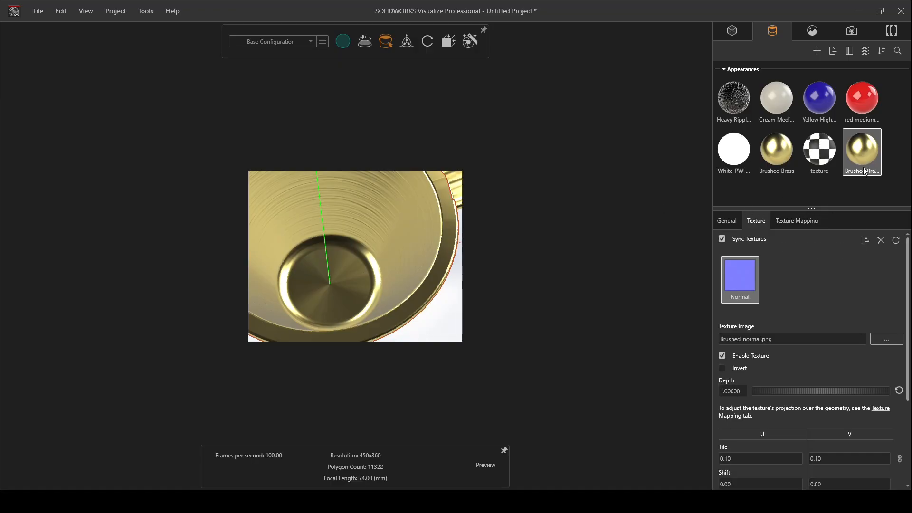
click(797, 222)
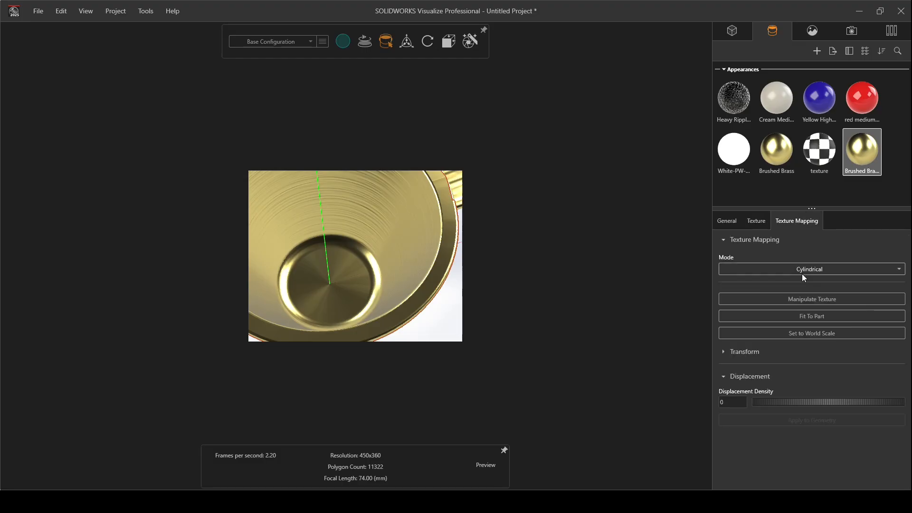
click(784, 171)
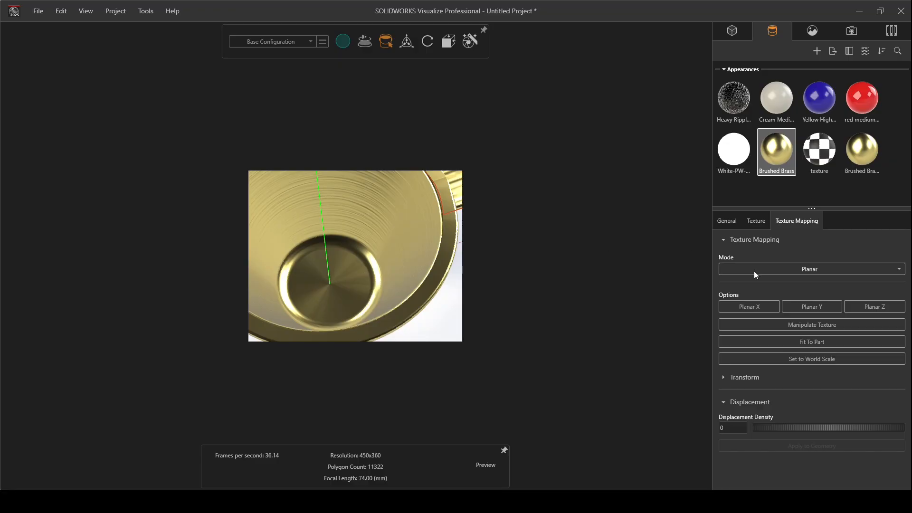
click(854, 160)
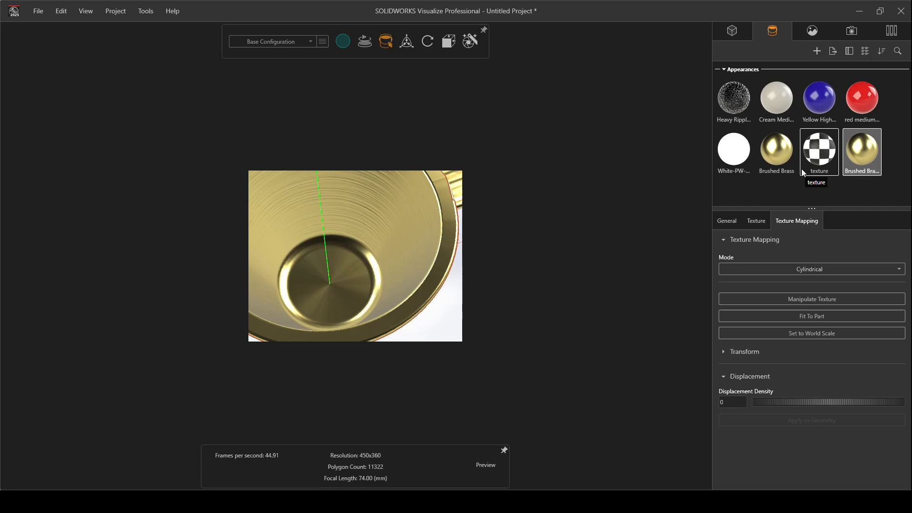
scroll(340, 265, down, 5)
middle_drag(340, 265, 390, 226)
scroll(390, 227, up, 1)
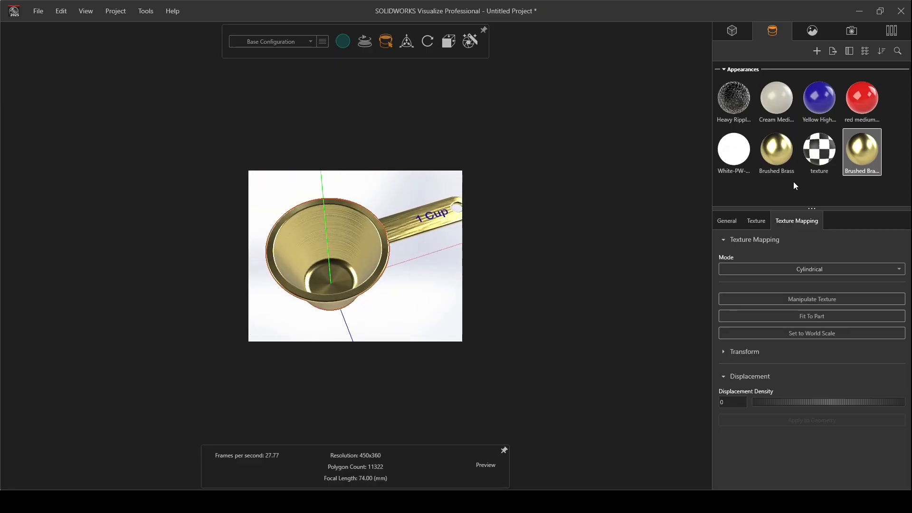
- Set the copied brass appearance's texture tiling to 1 in U and V and inspect the grain near the rim
click(757, 222)
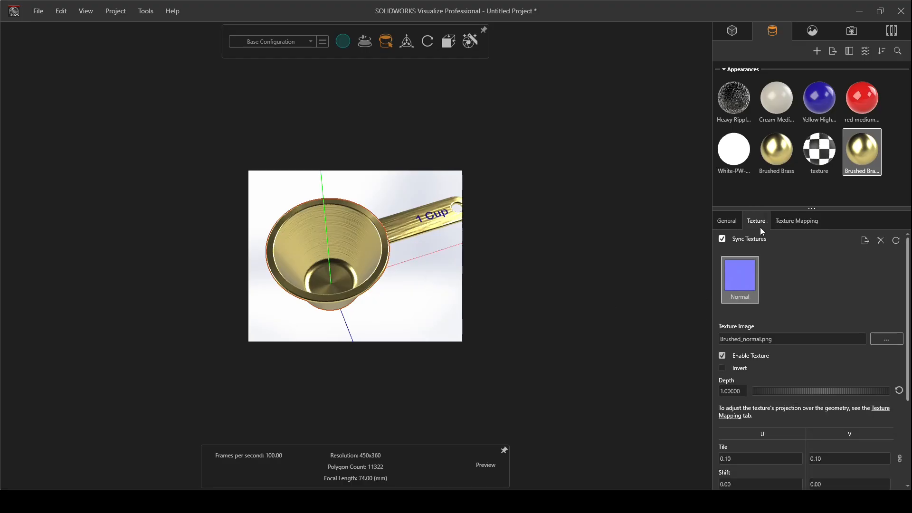
scroll(763, 419, down, 1)
click(744, 436)
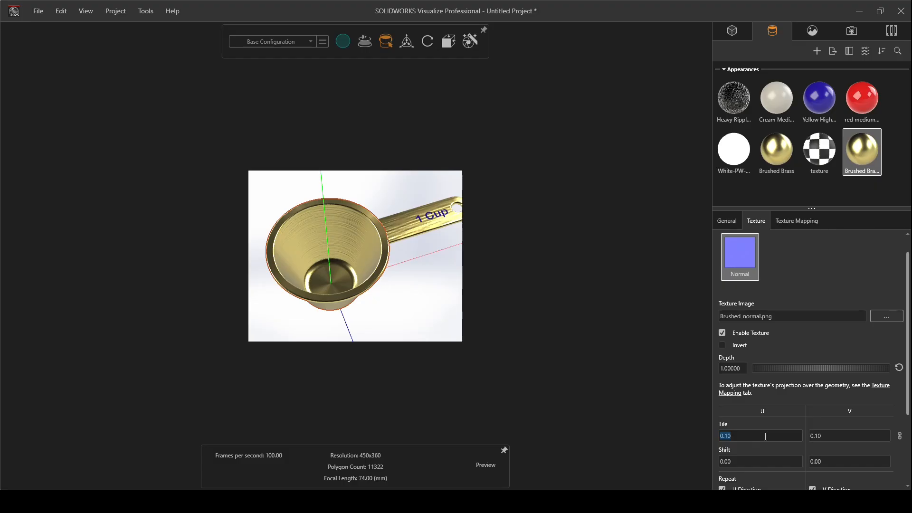
text(1)
key(Tab)
scroll(366, 275, up, 5)
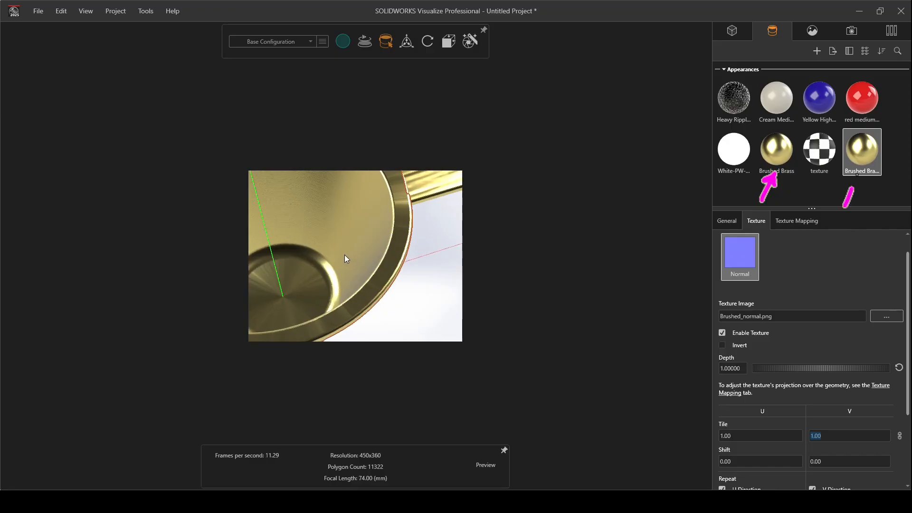
middle_drag(345, 254, 344, 282)
scroll(407, 273, up, 3)
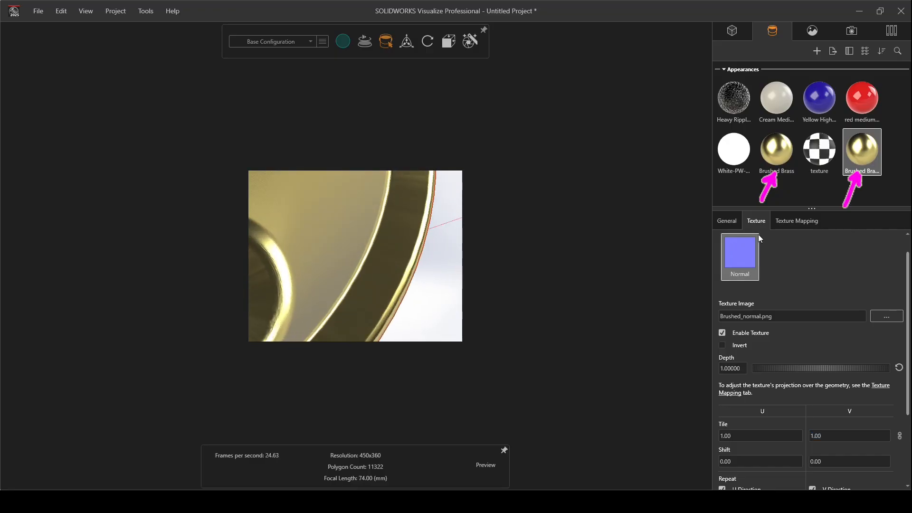
- Change the cup body's texture mapping mode to Radial and check its placement with the Manipulate Texture tool
click(795, 220)
click(817, 270)
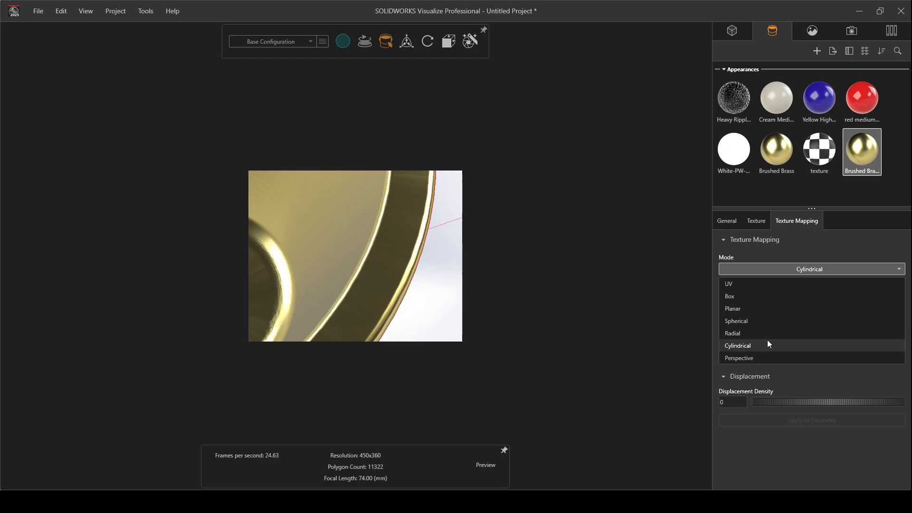
click(763, 335)
middle_drag(414, 227, 346, 255)
click(808, 301)
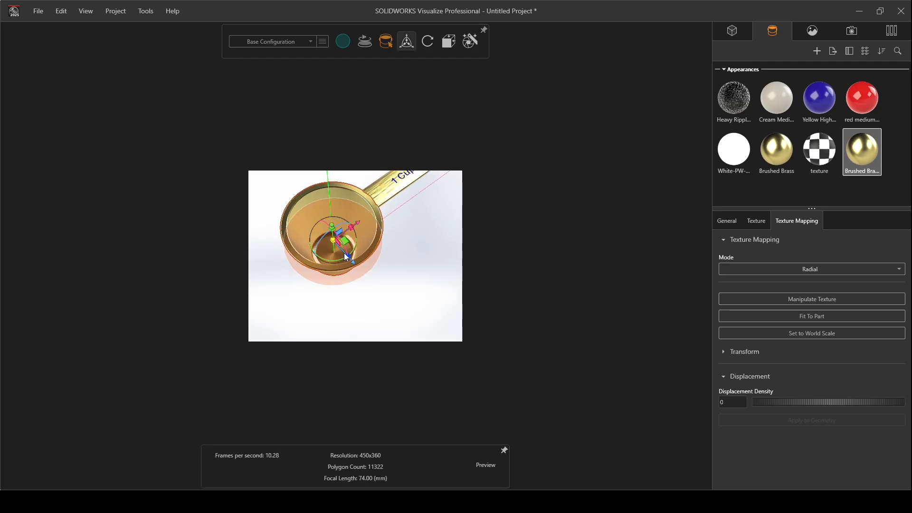
scroll(328, 243, up, 3)
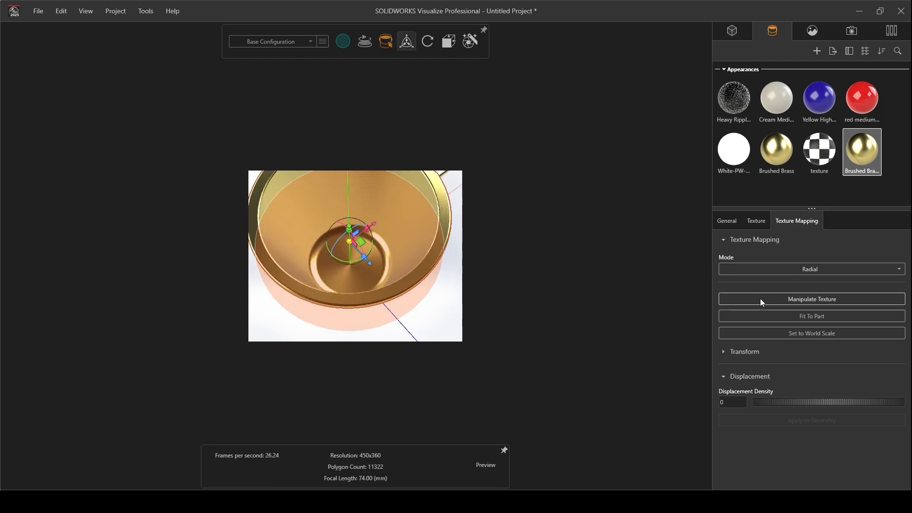
click(406, 43)
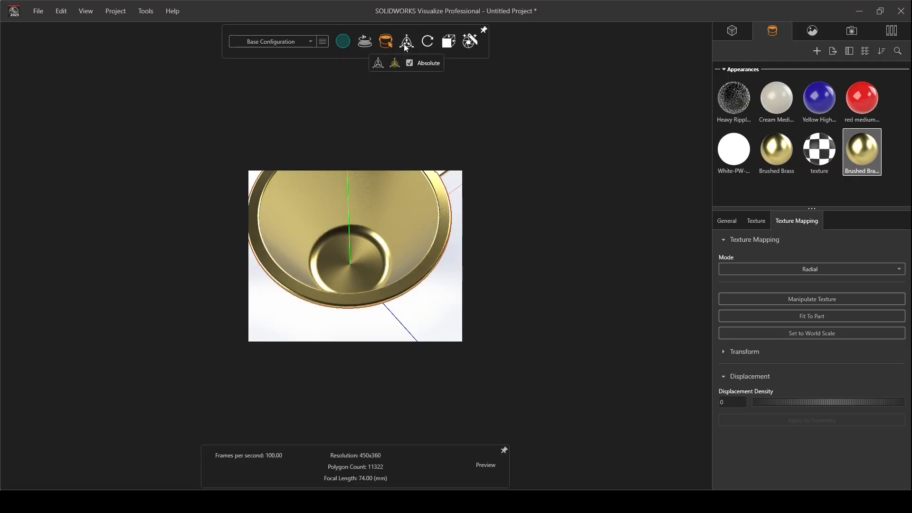
- Set the texture tiling of the handle's original Brushed Brass appearance to 1 in U and V
scroll(426, 279, up, 1)
scroll(421, 272, down, 6)
middle_drag(412, 264, 295, 265)
scroll(431, 244, up, 5)
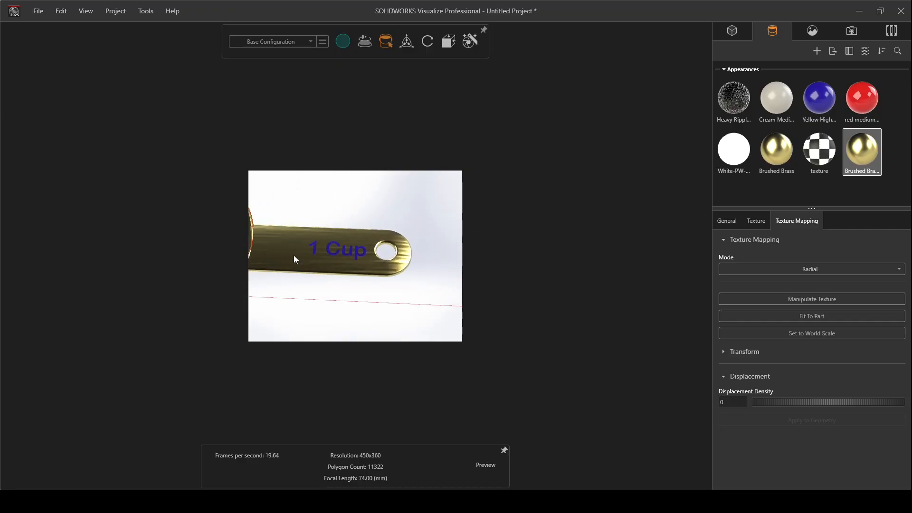
scroll(303, 252, up, 3)
click(781, 156)
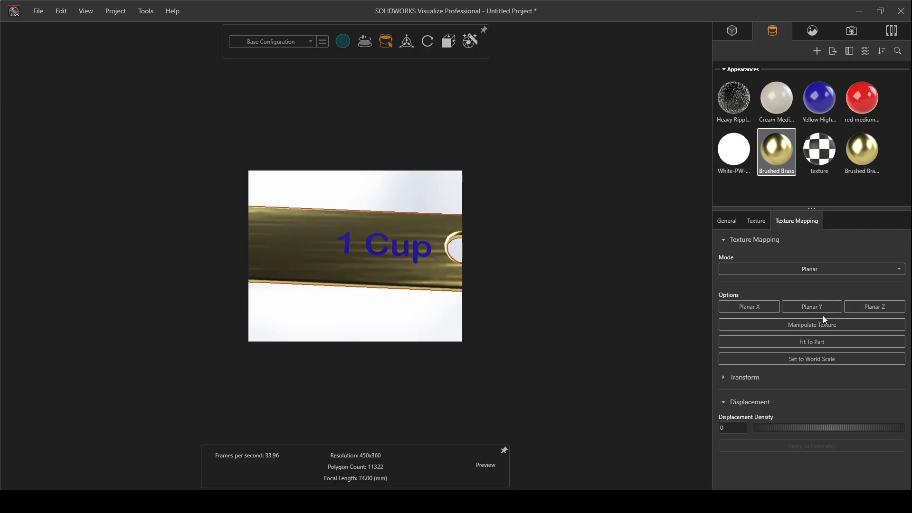
click(757, 221)
click(747, 453)
text(1)
key(Tab)
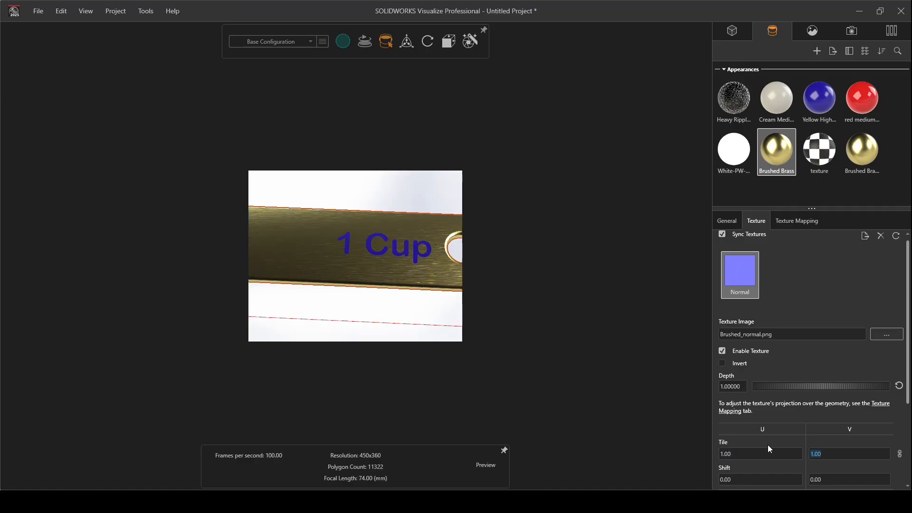
click(765, 454)
- Review the handle's texture mapping options and examine the brushed grain directions where the handle meets the rim
click(805, 222)
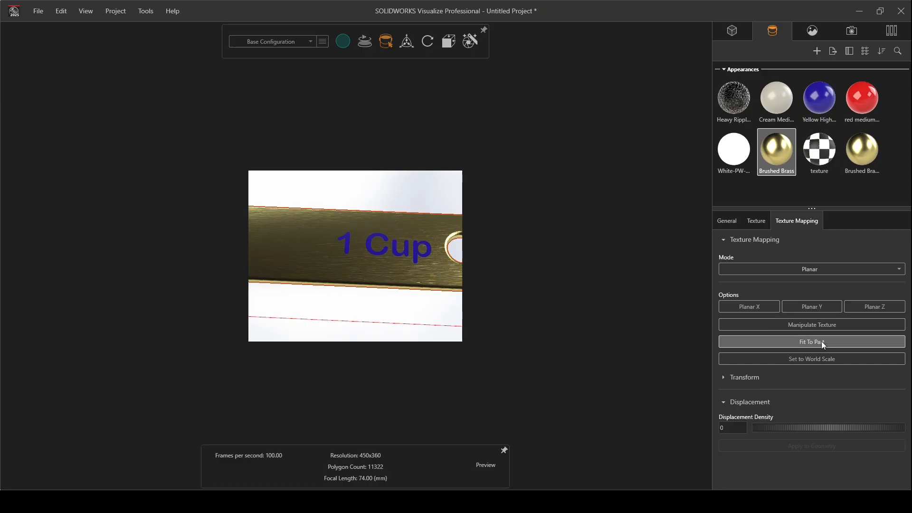
scroll(450, 262, down, 5)
middle_drag(390, 287, 339, 259)
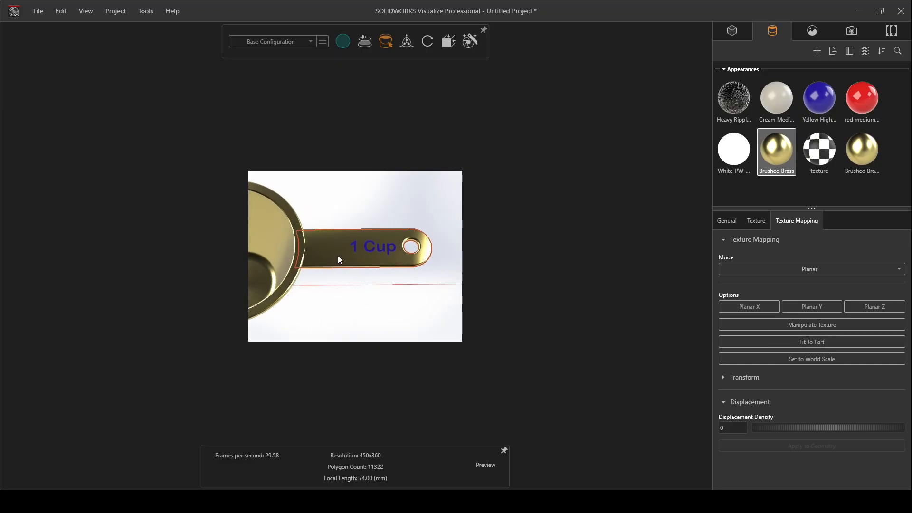
scroll(339, 259, up, 4)
click(384, 296)
scroll(301, 261, up, 5)
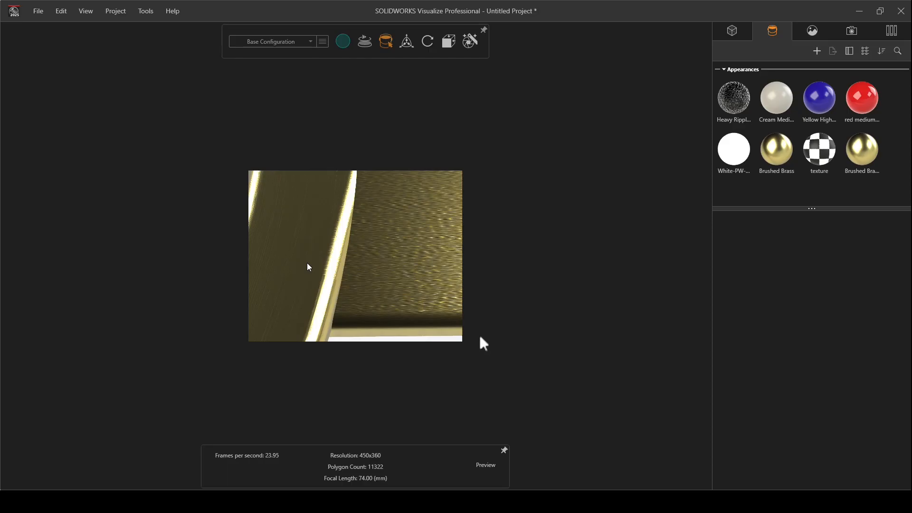
drag(331, 195, 309, 270)
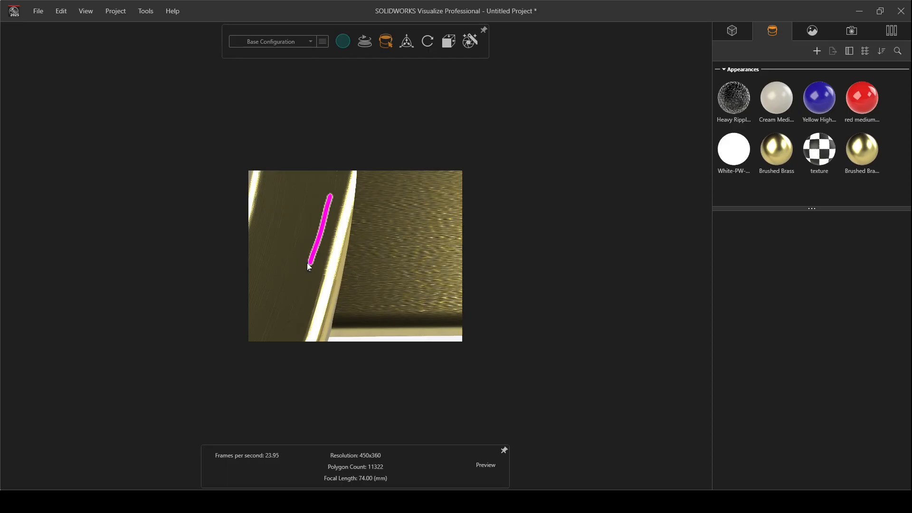
drag(310, 203, 298, 267)
drag(295, 202, 281, 257)
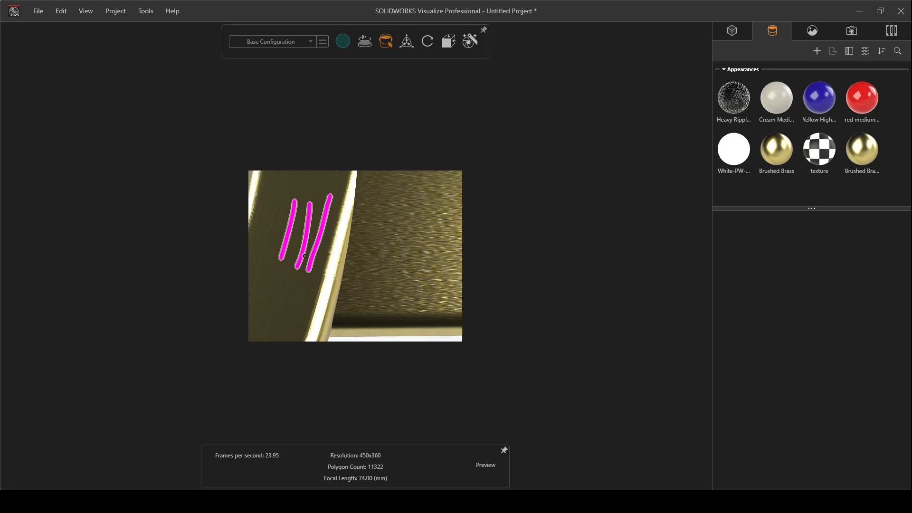
mouse_move(373, 278)
mouse_down()
mouse_move(422, 280)
mouse_move(412, 246)
mouse_up()
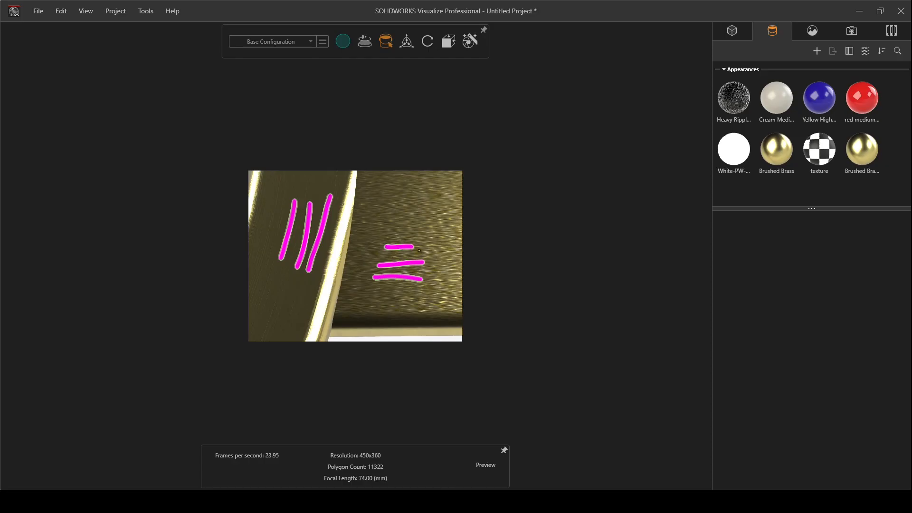
key(ctrl+z)
key(ctrl+z)
key(ctrl+z)
key(ctrl+z)
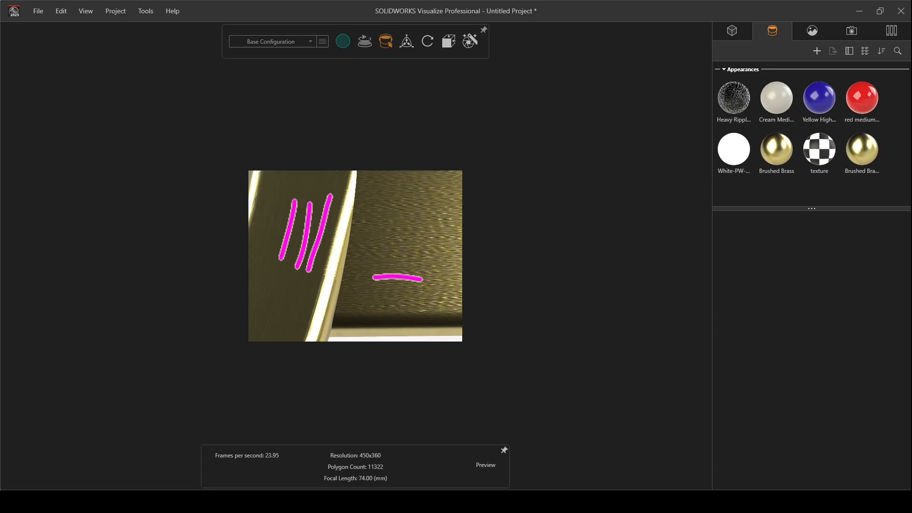
key(ctrl+z)
key(ctrl+z)
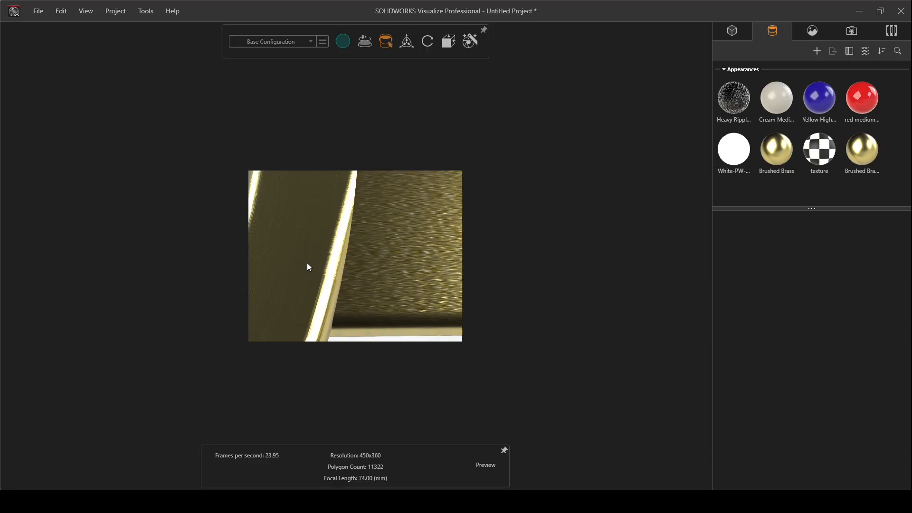
scroll(378, 261, down, 10)
middle_drag(375, 264, 273, 271)
scroll(273, 272, up, 3)
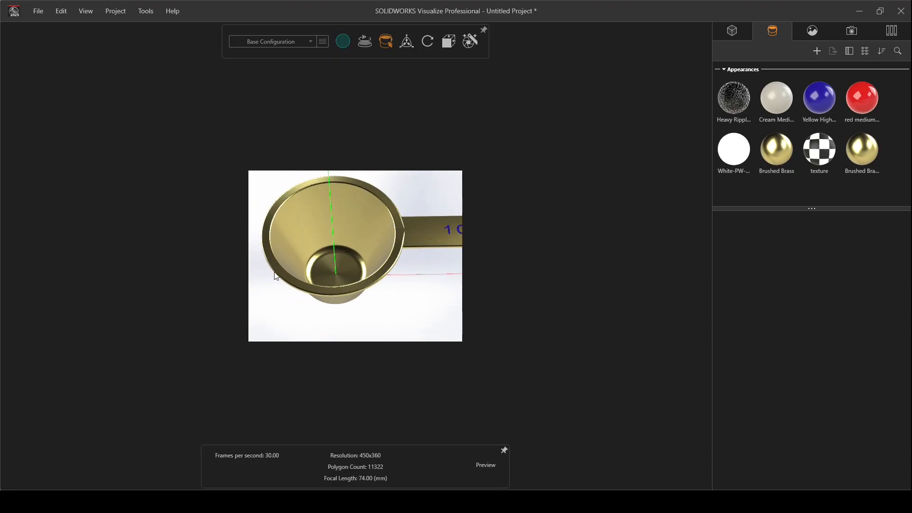
scroll(378, 260, up, 5)
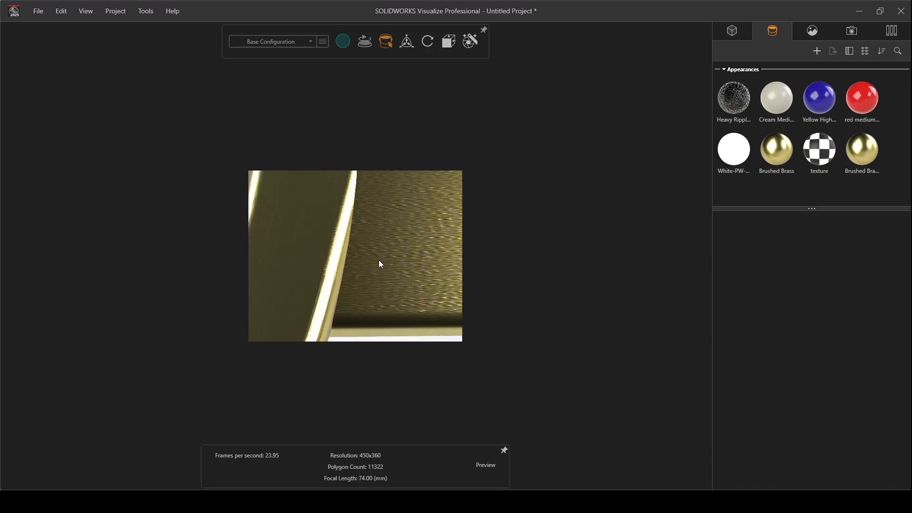
scroll(378, 261, down, 8)
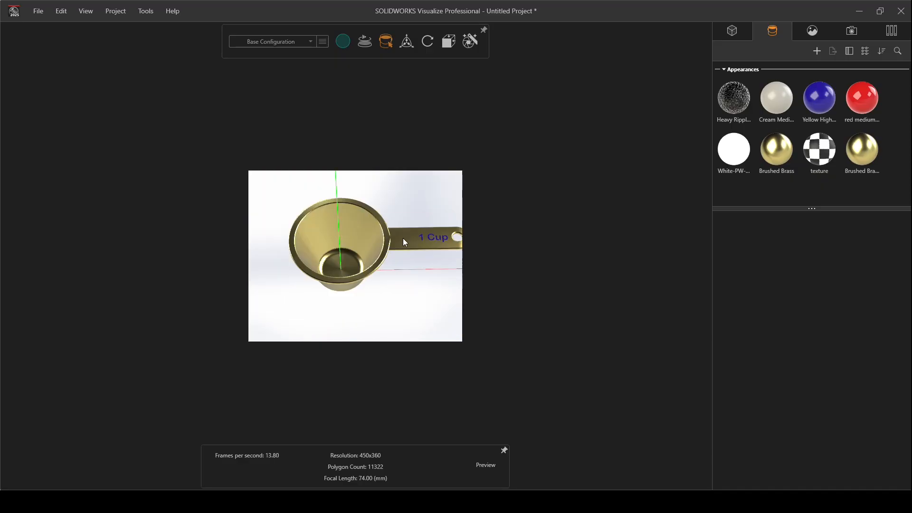